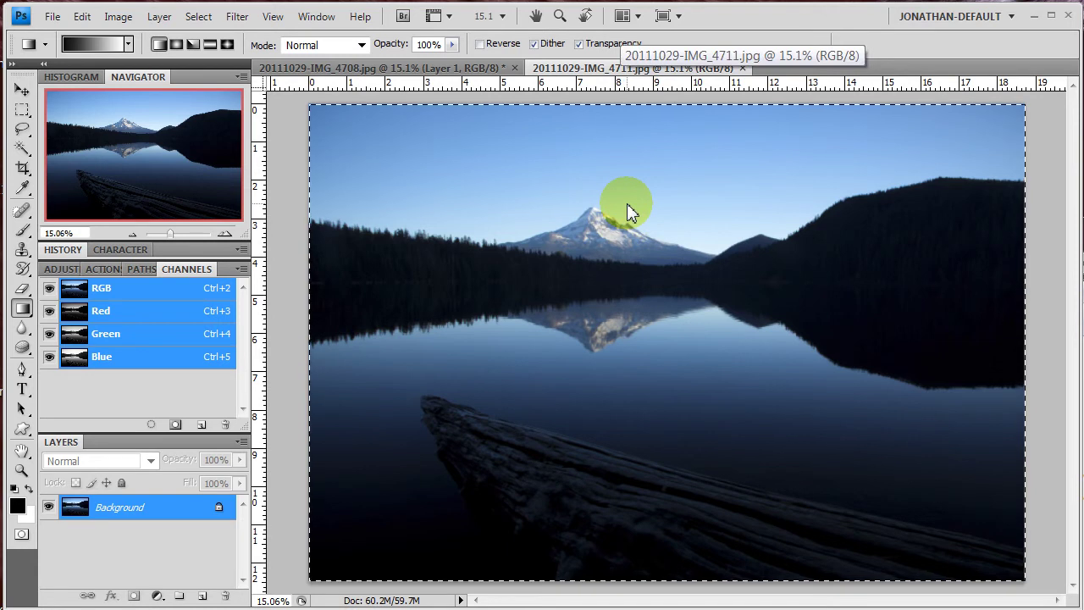
Paste the copied dark exposure as a new layer in 20111029-IMG_4708.jpg and close 20111029-IMG_4711.jpg
left_click(303, 540)
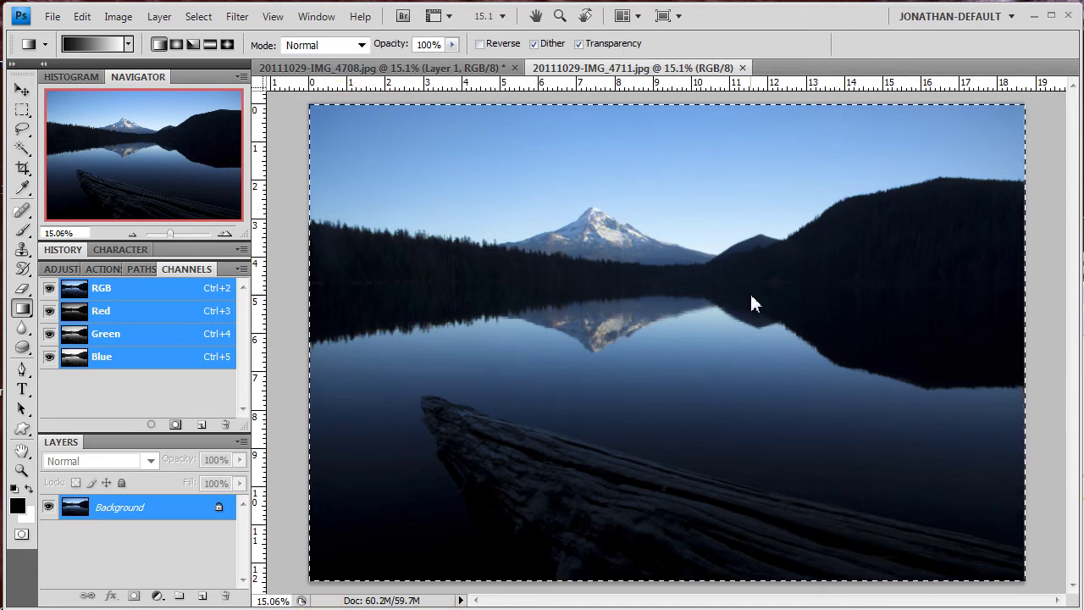
left_click(482, 66)
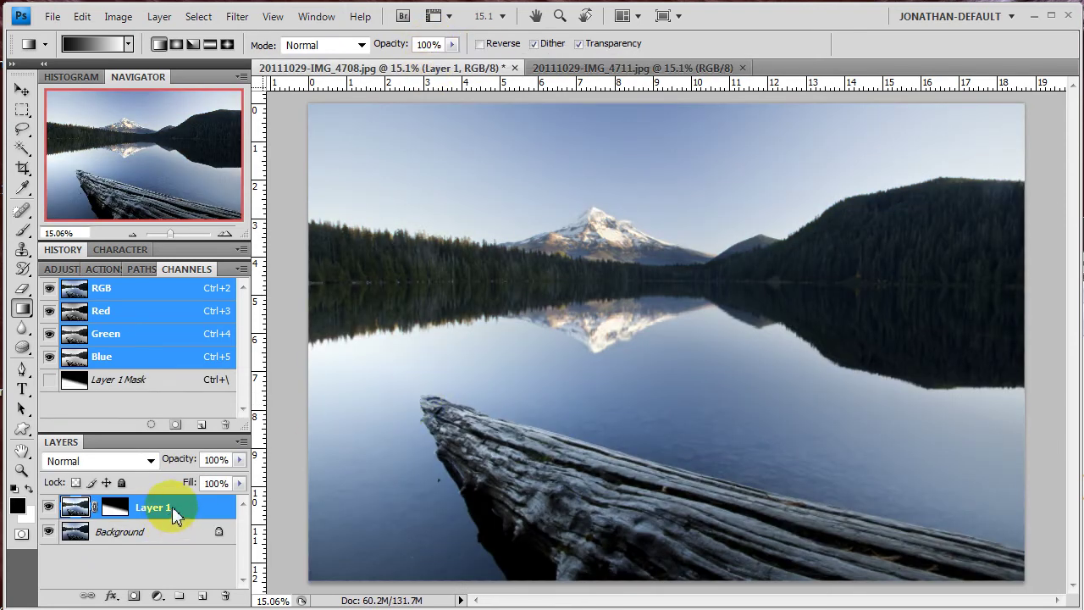
key("ctrl+v")
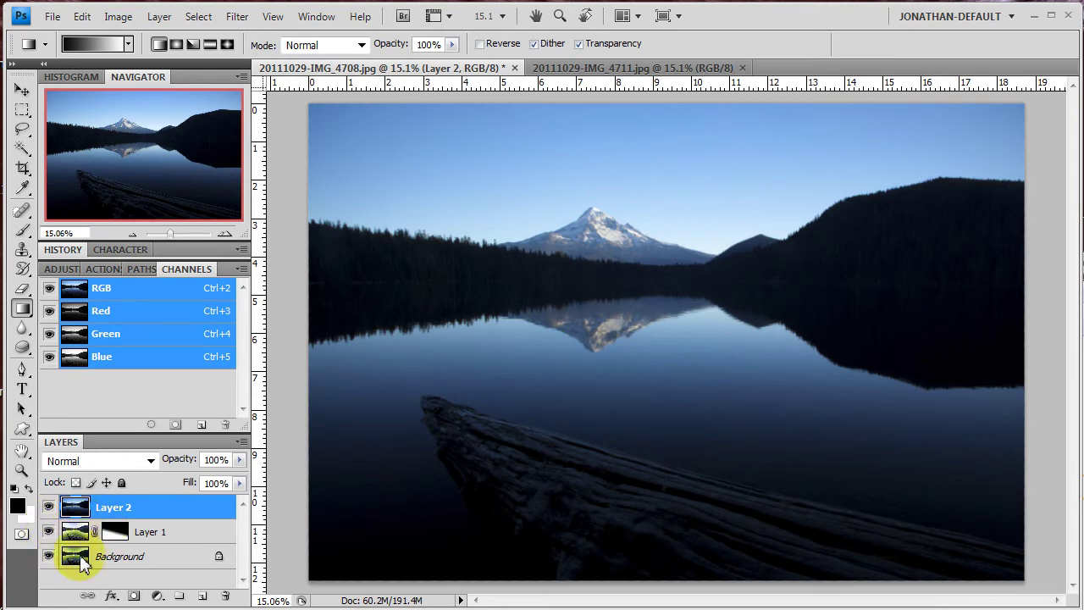
left_click(657, 68)
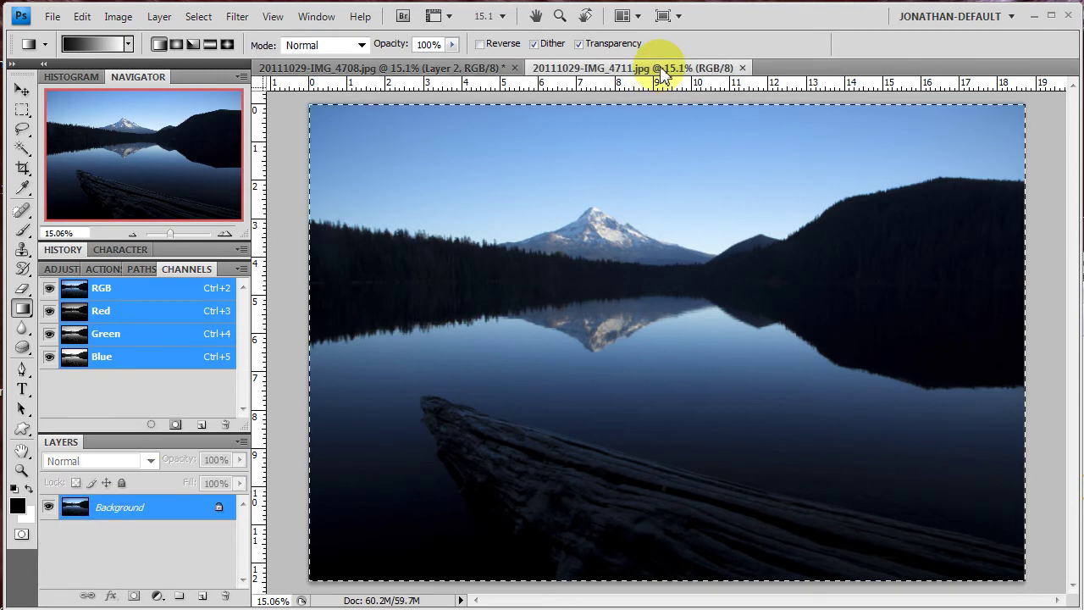
left_click(742, 68)
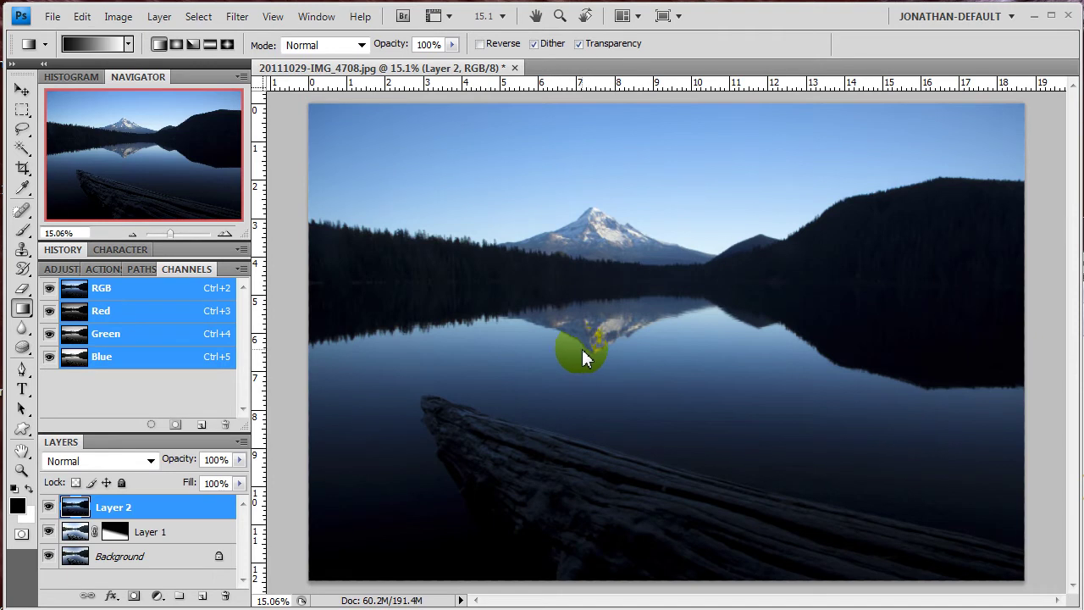
Try blending Layer 2 along the treeline with a layer mask and black-to-white linear gradients, and delete that mask
left_click(134, 595)
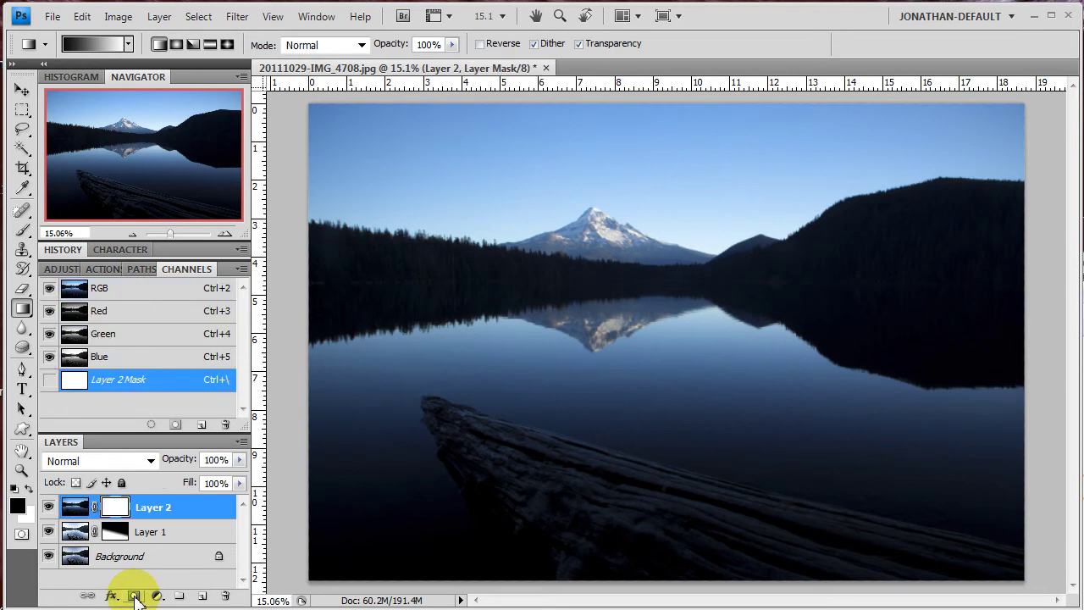
mouse_move(644, 214)
left_mouse_down()
mouse_move(639, 321)
mouse_move(651, 210)
left_mouse_up()
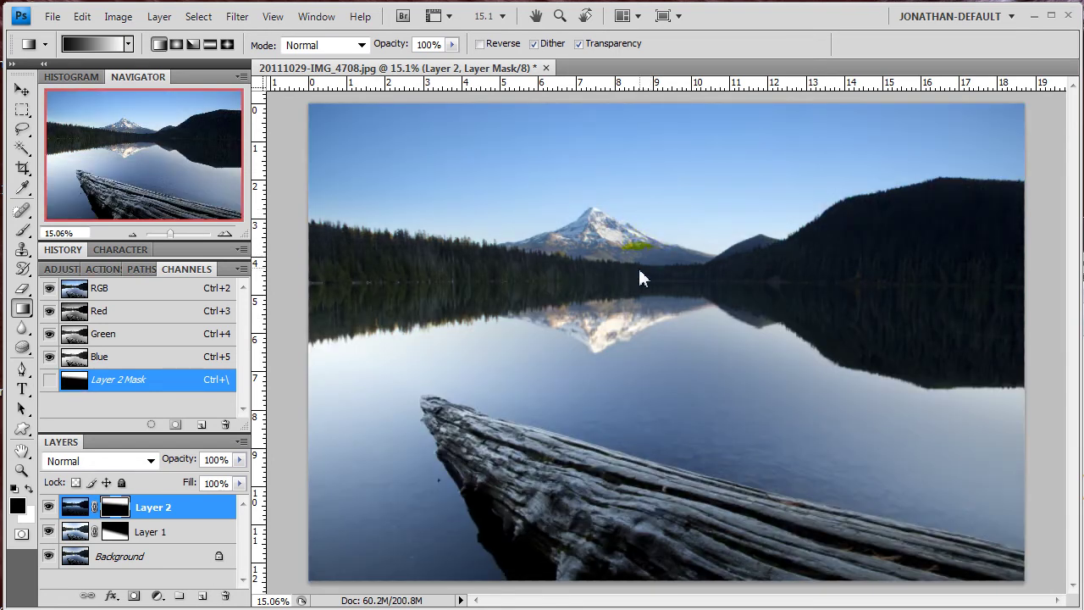
left_click_drag(631, 218, 651, 193)
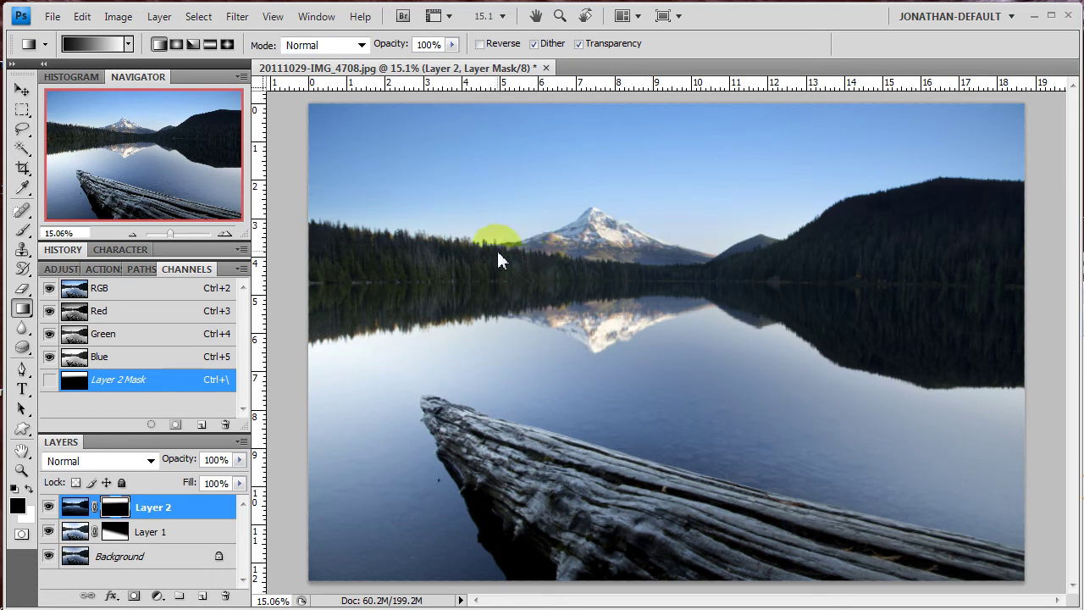
left_click_drag(497, 254, 398, 232)
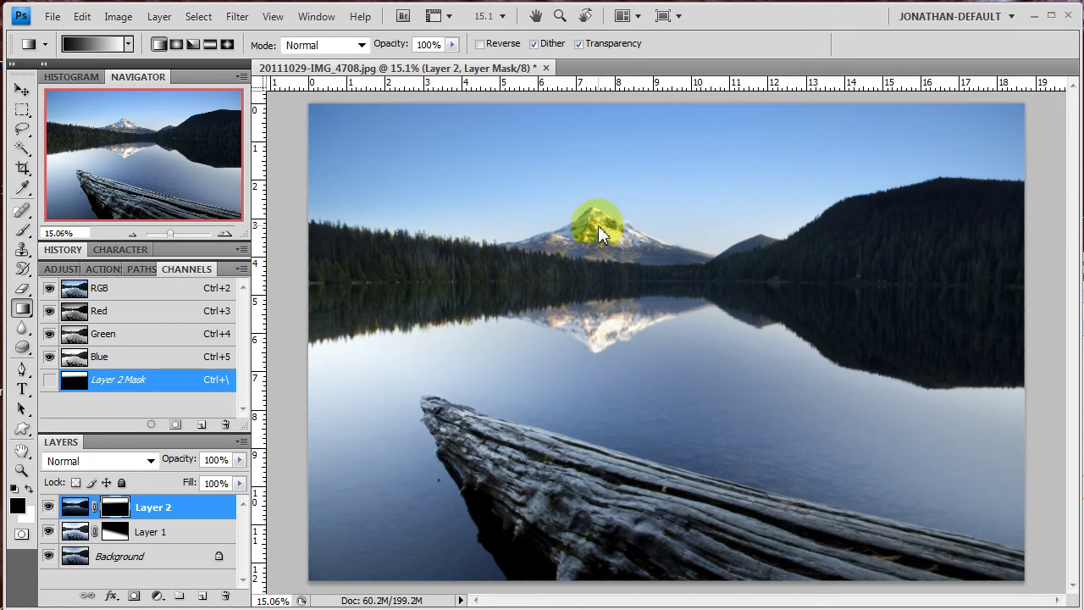
left_click_drag(474, 264, 572, 241)
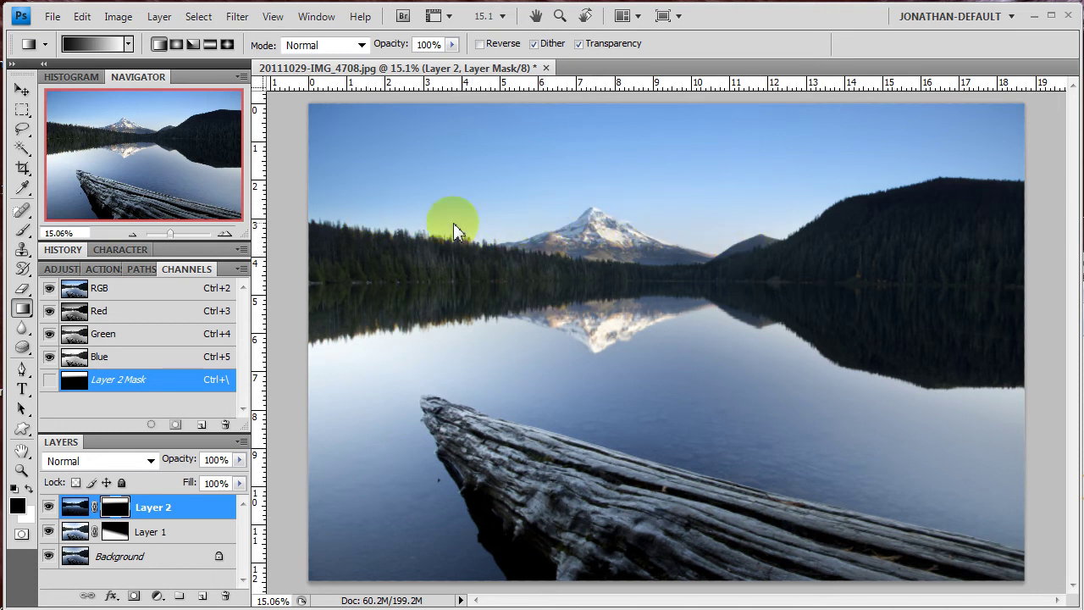
left_click_drag(369, 221, 461, 230)
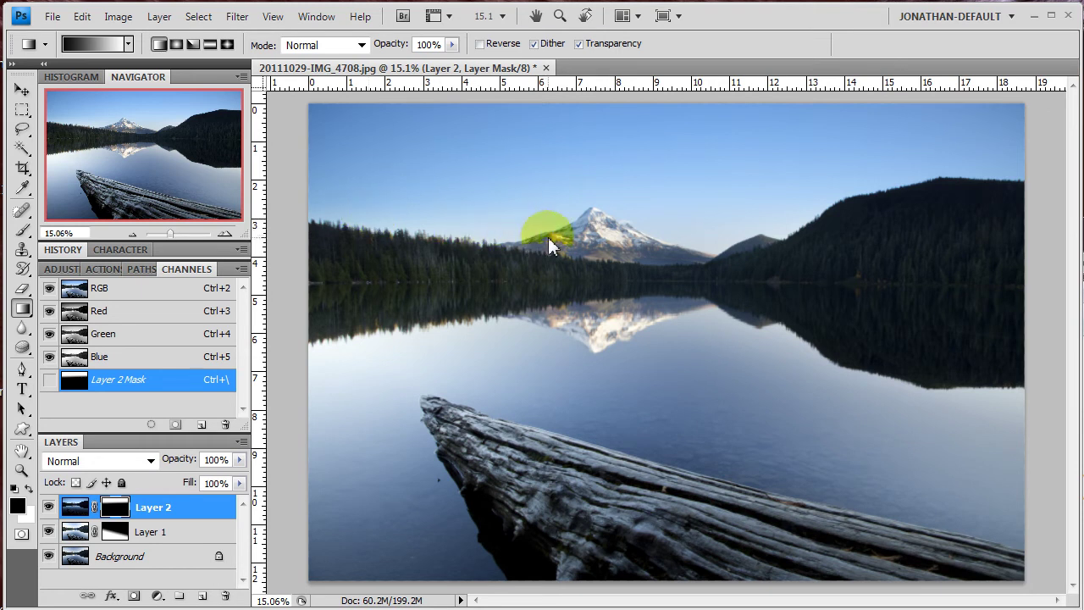
right_click(120, 514)
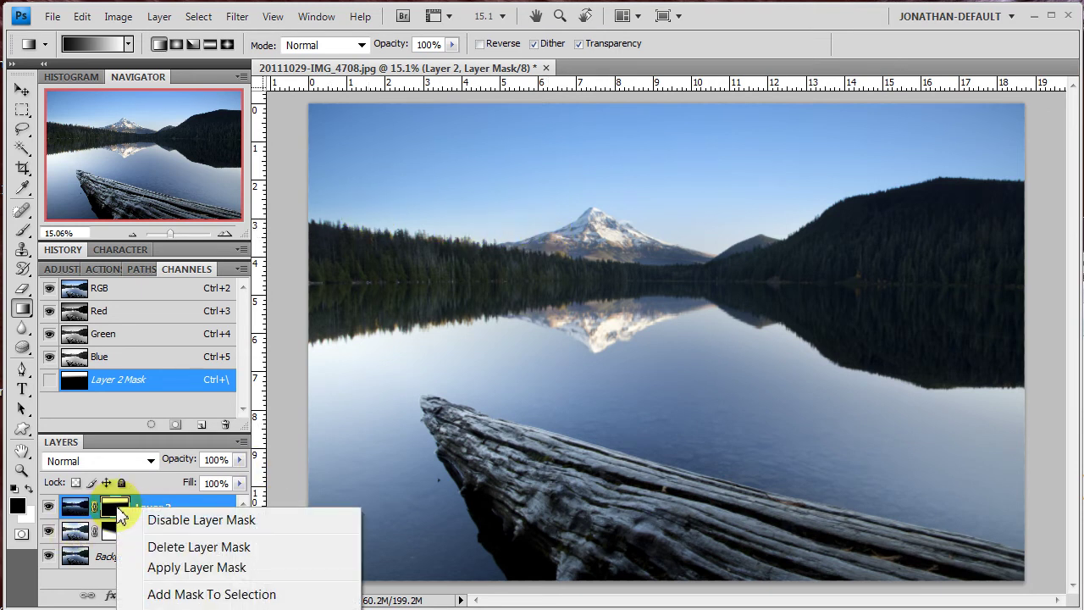
left_click(178, 547)
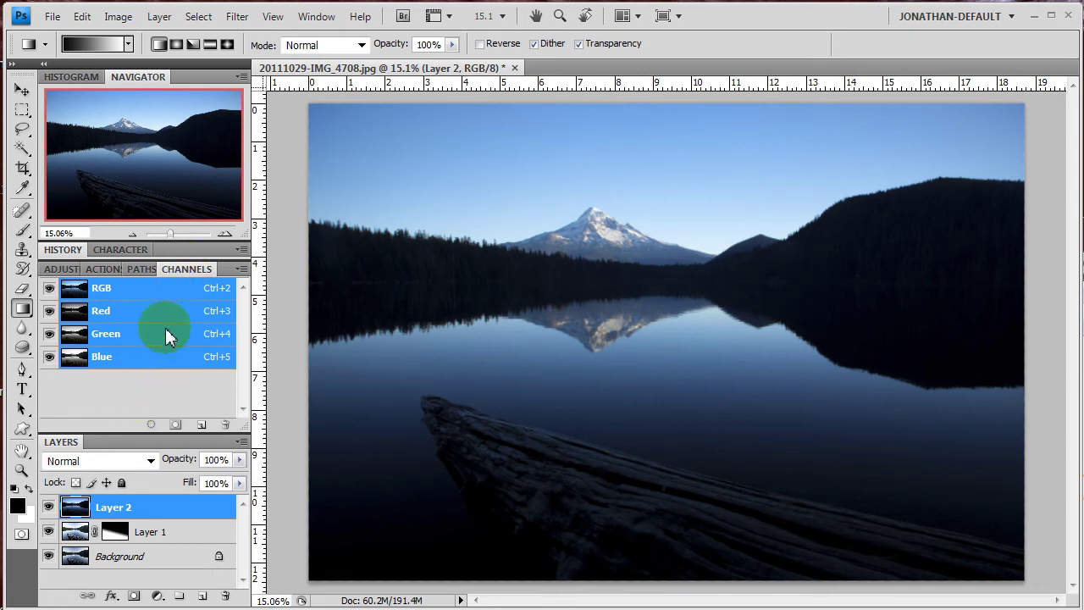
Compare the Blue, Green and Red channels of Layer 2 and duplicate the Blue channel
left_click(156, 360)
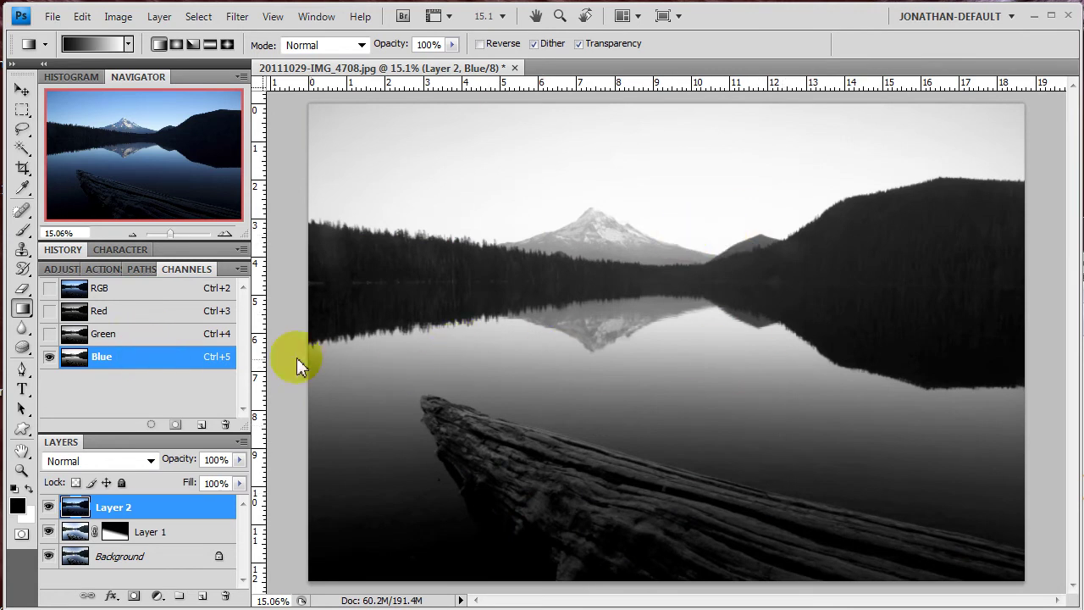
left_click(172, 332)
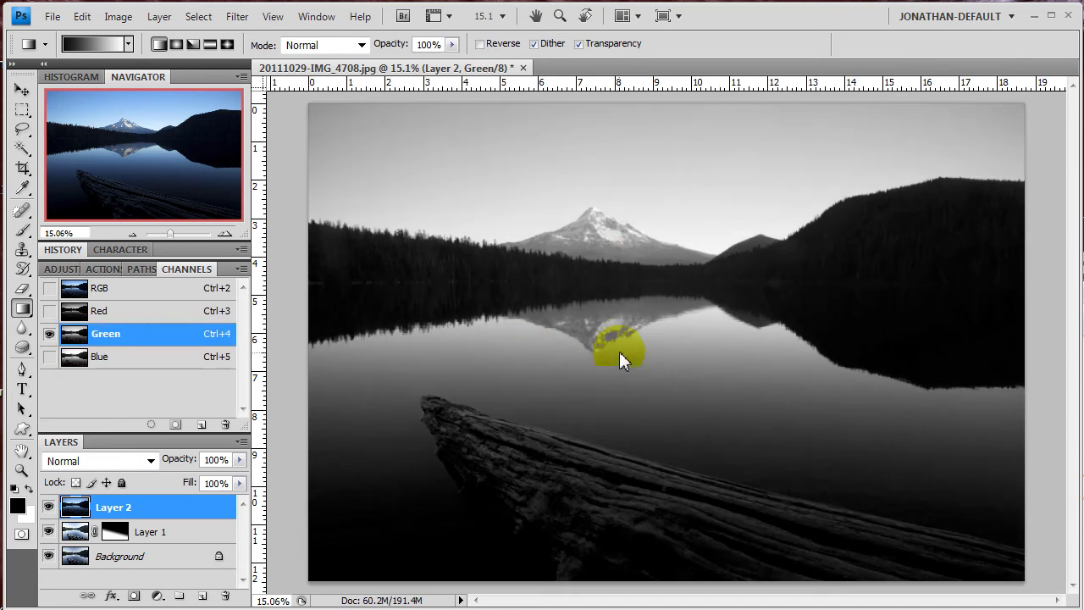
left_click(126, 307)
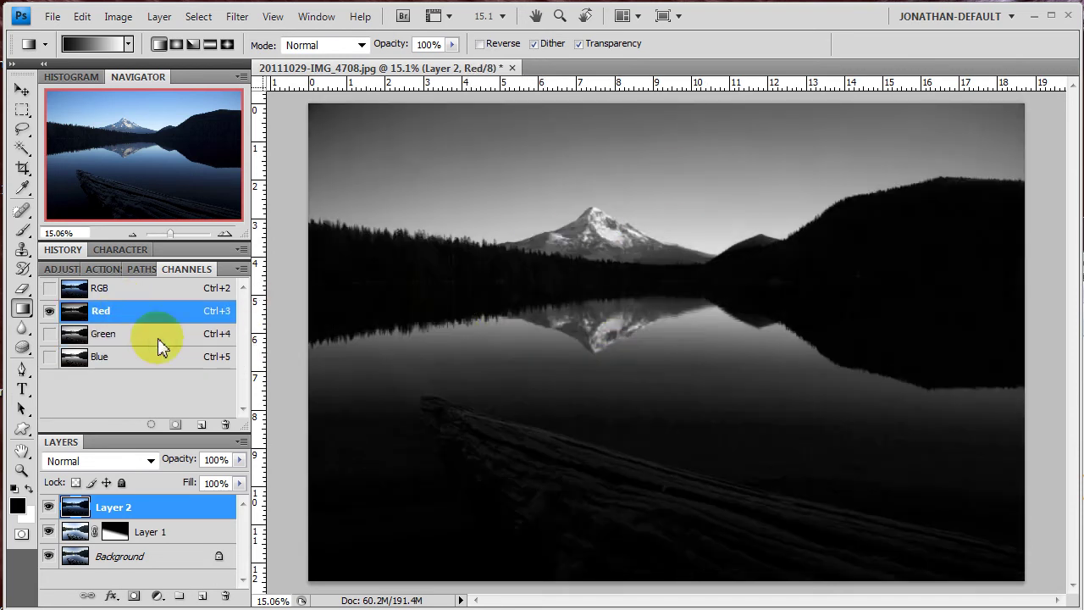
left_click(127, 359)
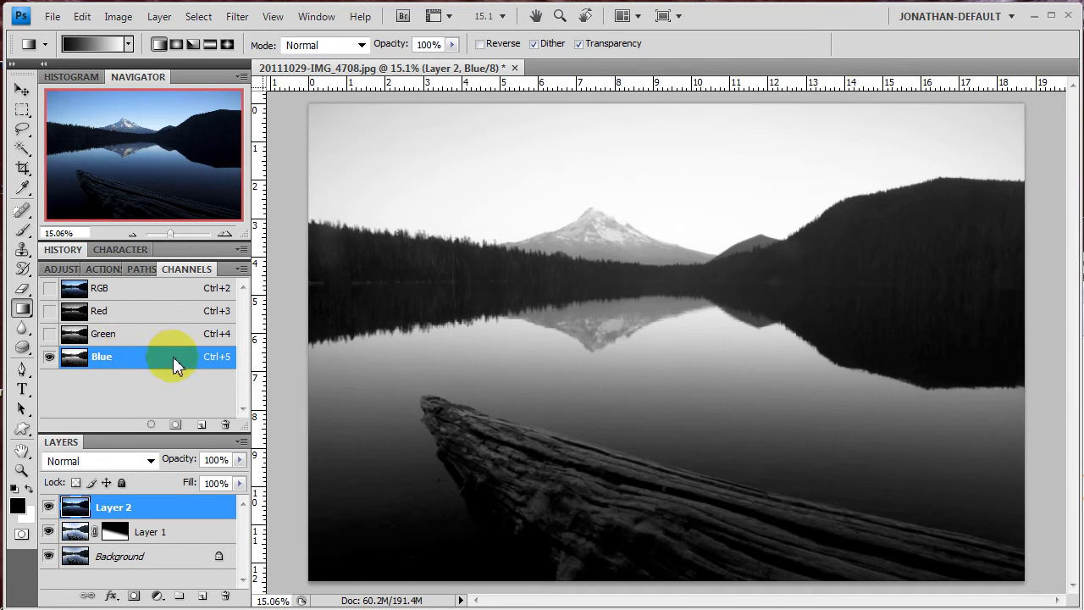
left_click_drag(173, 356, 204, 432)
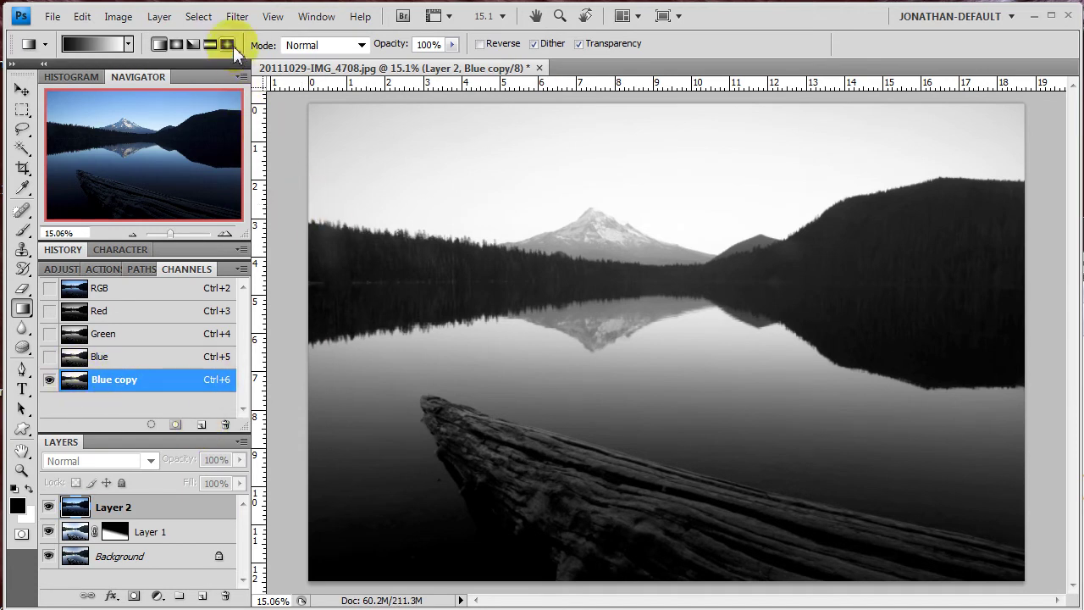
Apply Levels to the Blue copy channel with input levels of 213 for black, 1.00 for midtones and 237 for white
left_click(82, 17)
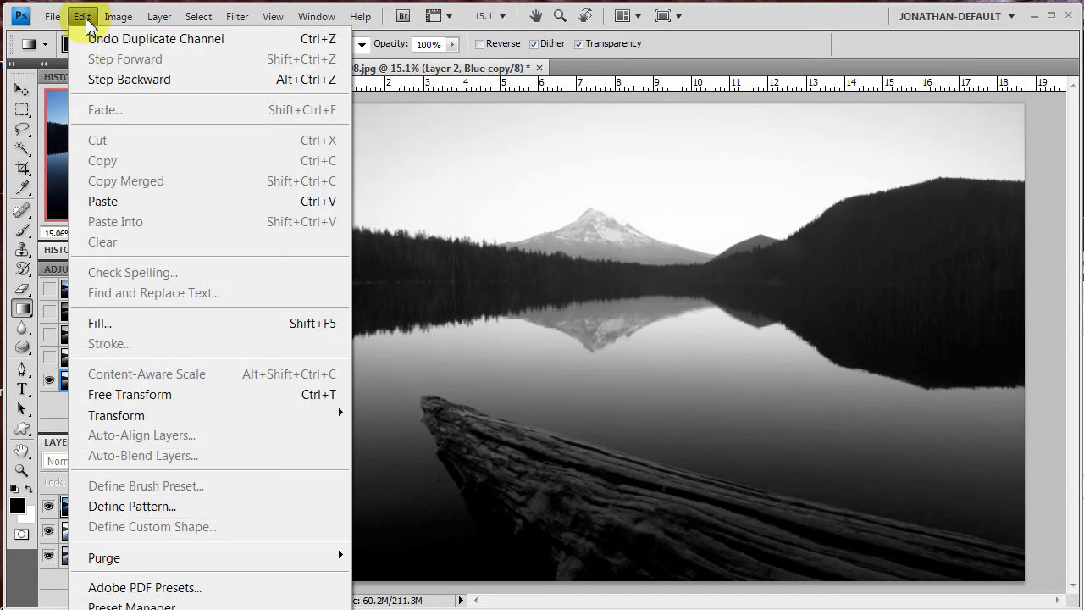
mouse_move(111, 26)
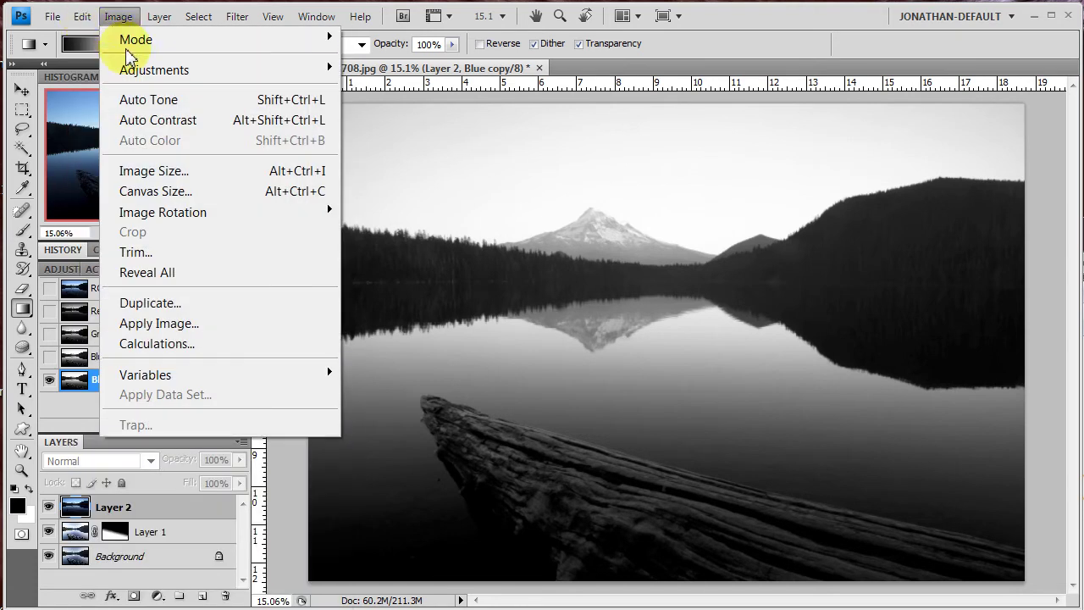
mouse_move(123, 70)
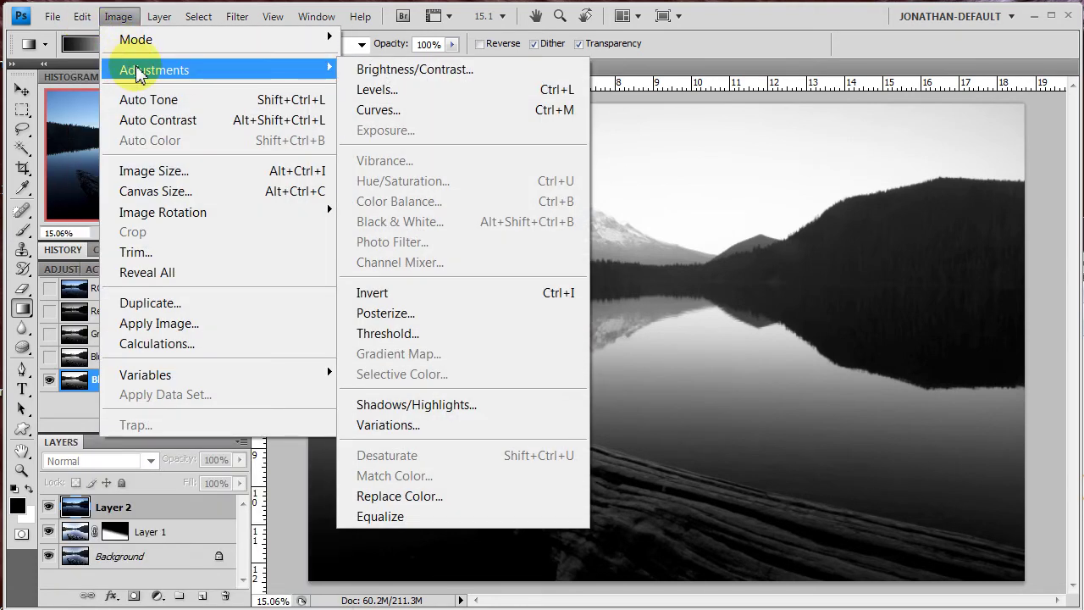
left_click(449, 90)
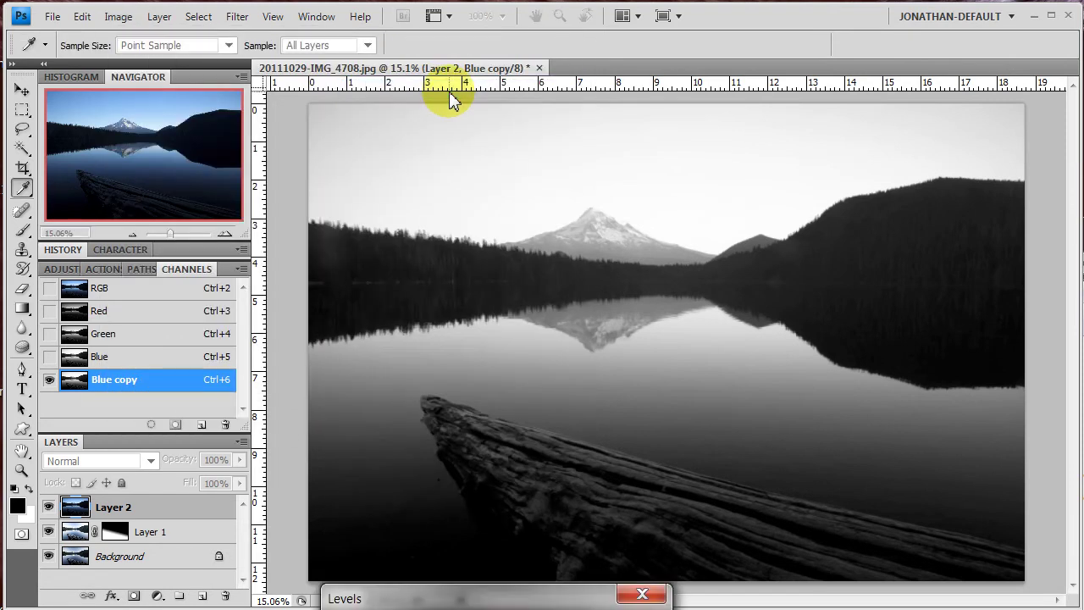
left_click_drag(487, 597, 837, 159)
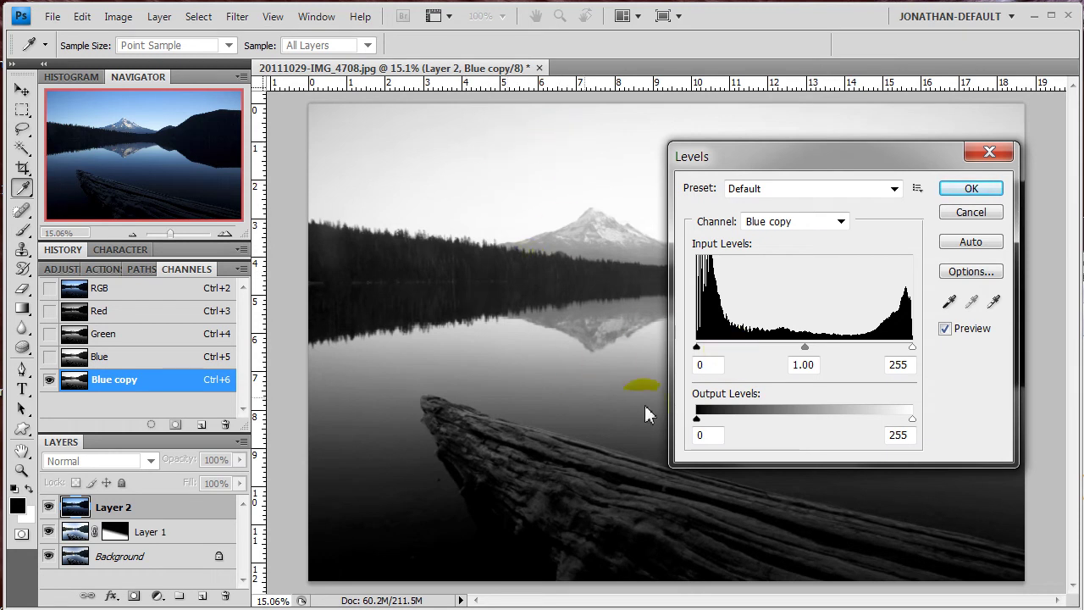
left_click_drag(698, 349, 763, 351)
left_click_drag(911, 348, 871, 354)
left_click_drag(762, 351, 793, 354)
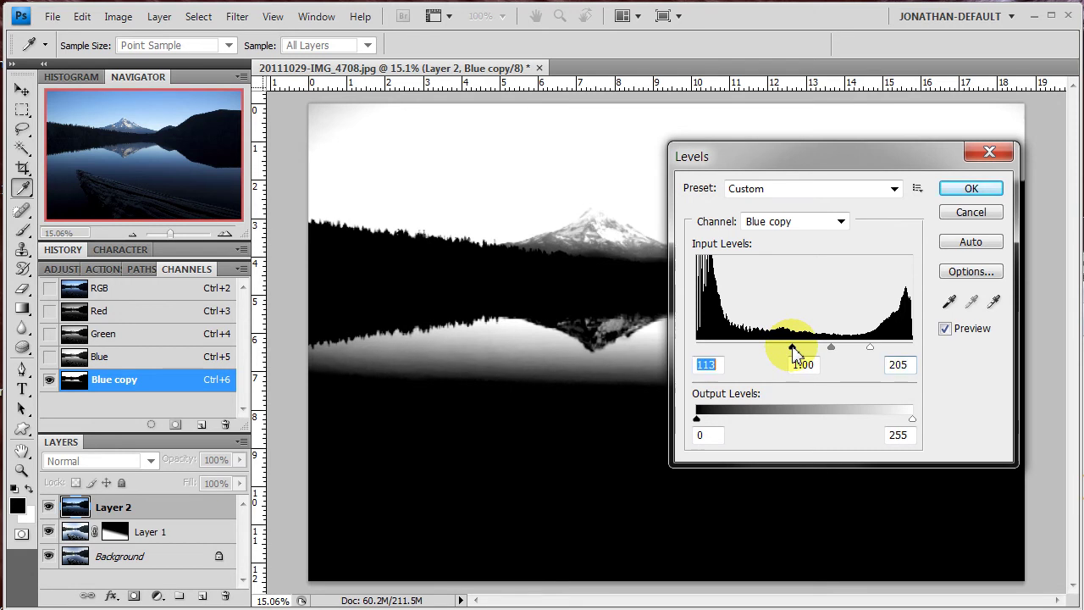
left_click_drag(869, 353, 894, 357)
left_click_drag(793, 354, 825, 355)
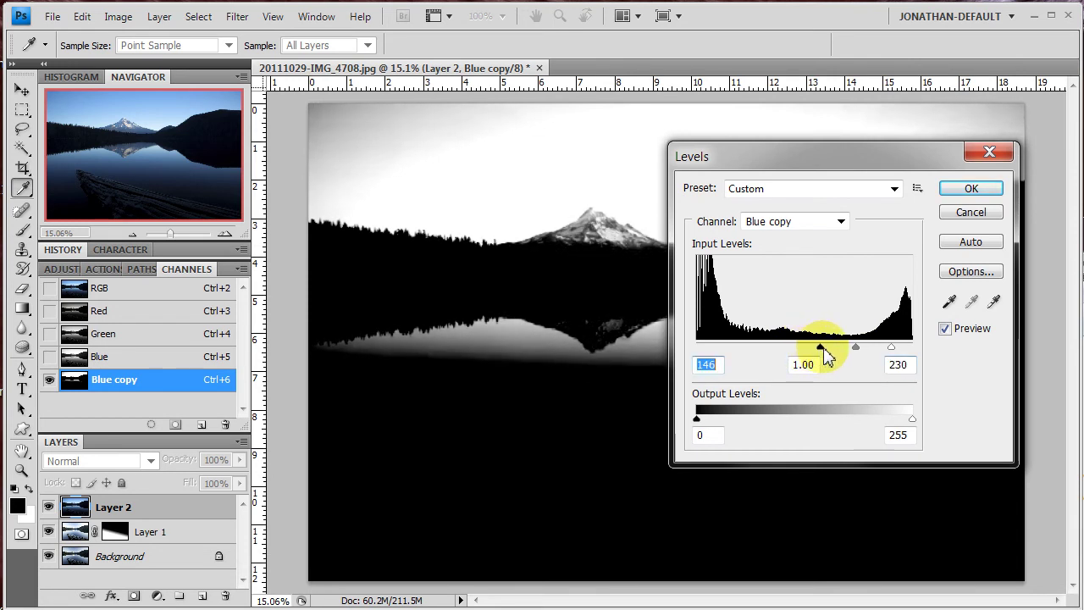
left_click(895, 350)
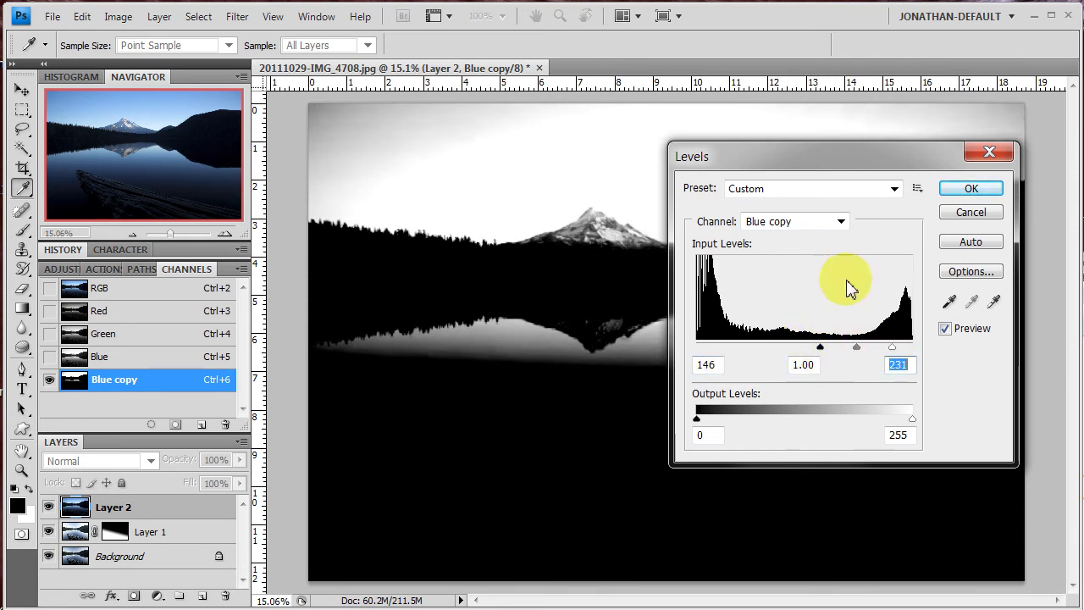
left_click_drag(875, 170, 899, 264)
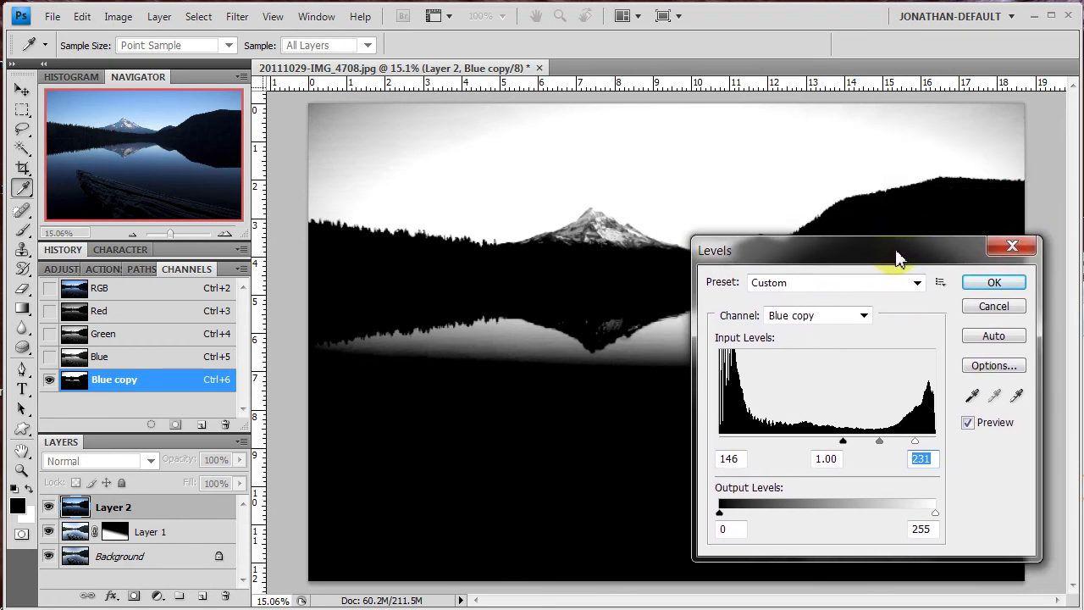
left_click_drag(840, 440, 897, 445)
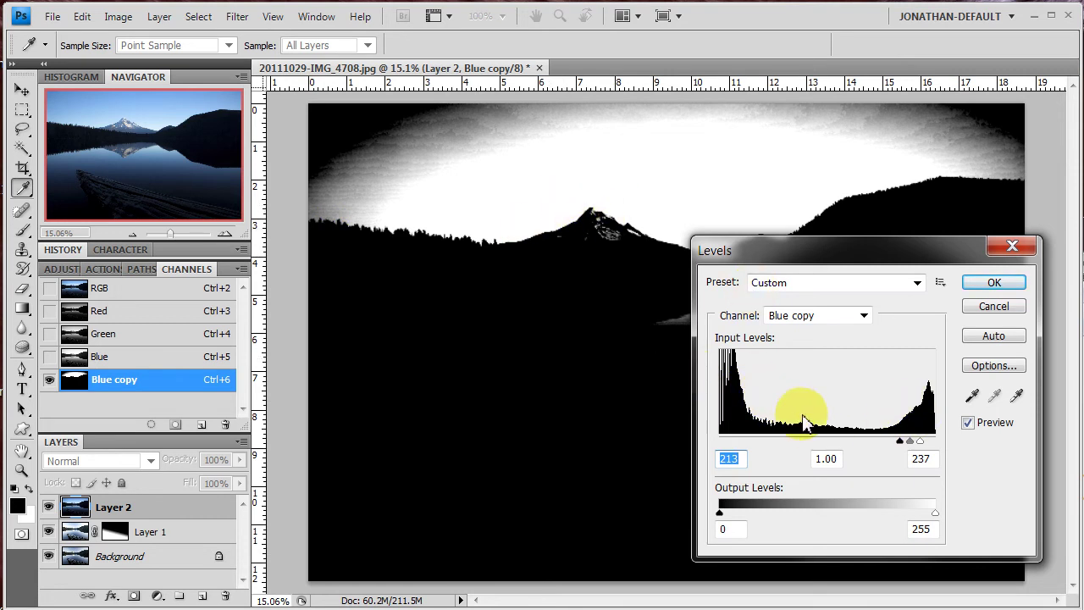
left_click(994, 282)
key("g")
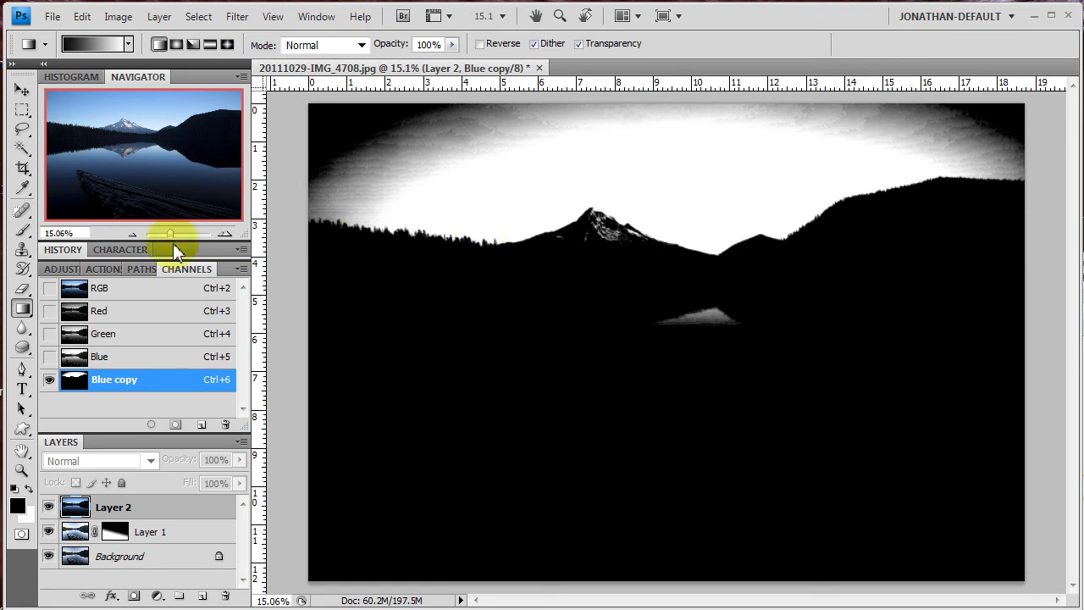
Set the Brush tool to Overlay mode with white as the foreground colour for work on the Blue copy channel's left treeline
left_click(223, 234)
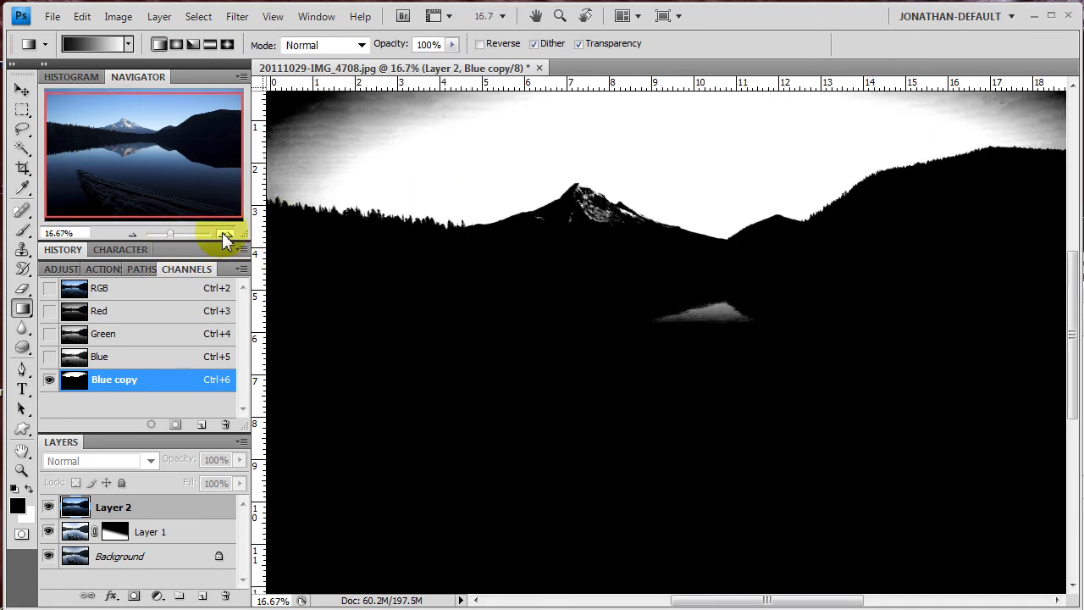
left_click(223, 233)
left_click(223, 233)
left_click(222, 234)
left_click_drag(150, 160, 64, 131)
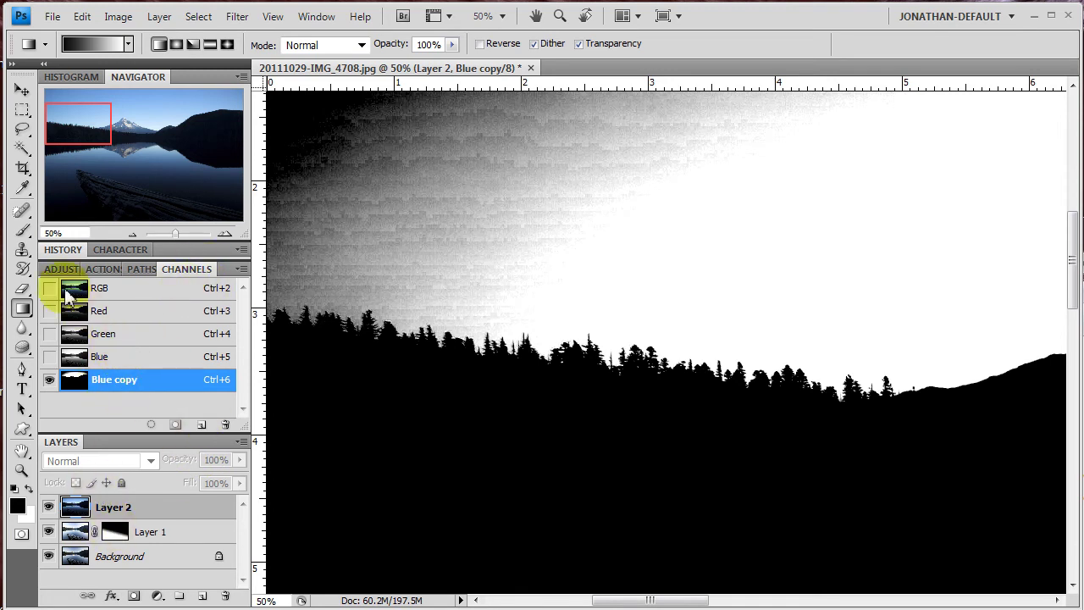
left_click(22, 232)
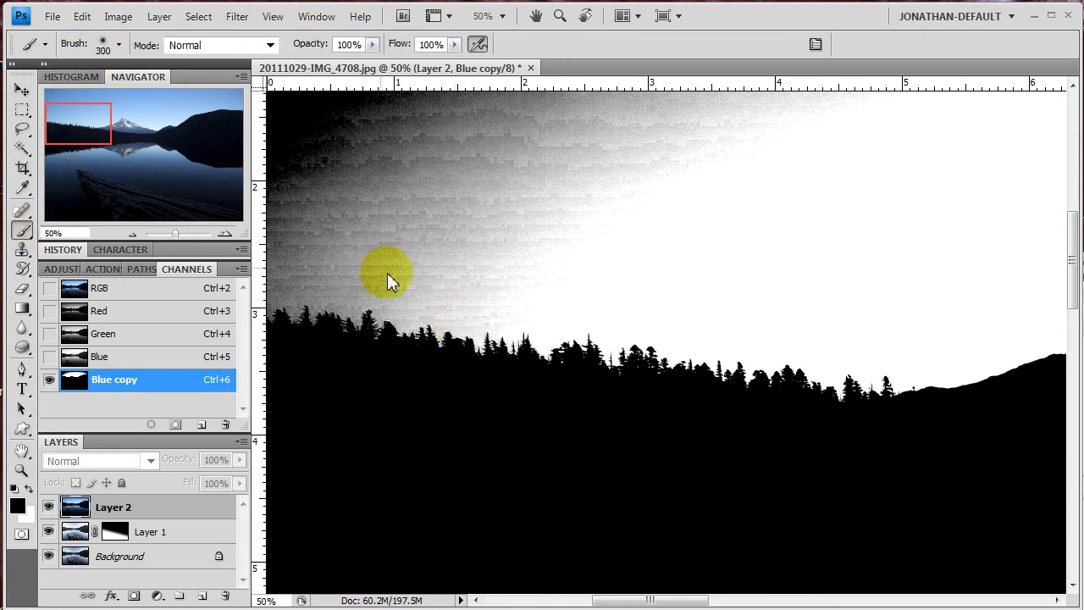
left_click(269, 48)
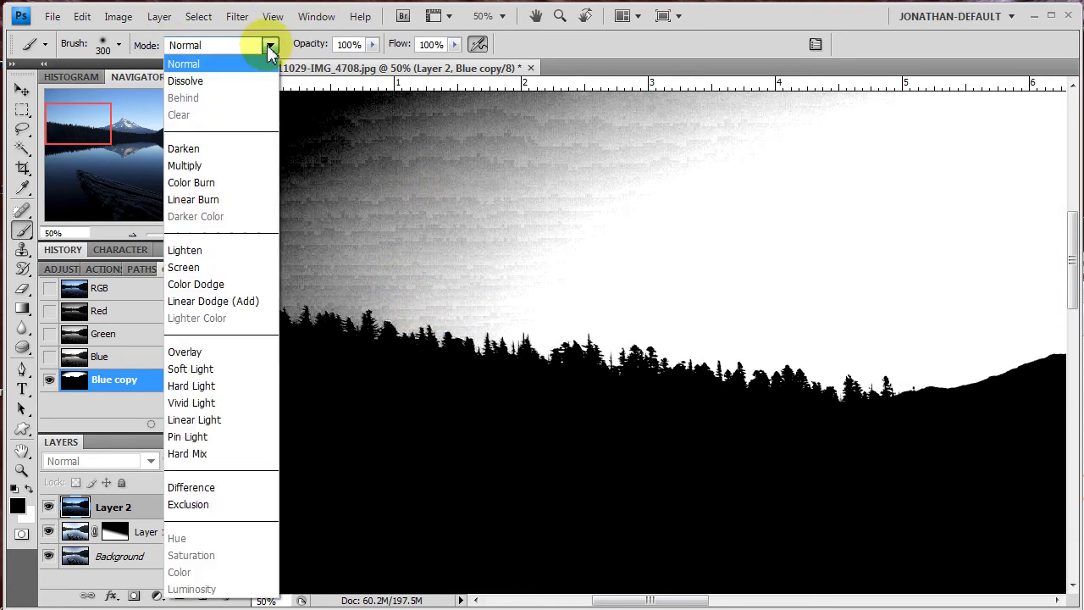
left_click(220, 354)
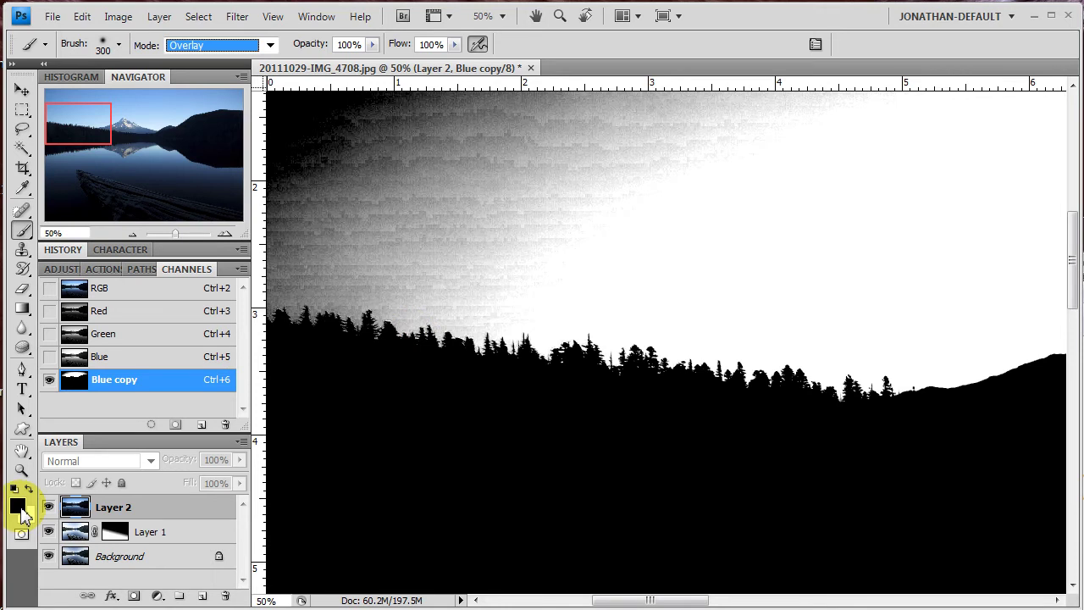
key("x")
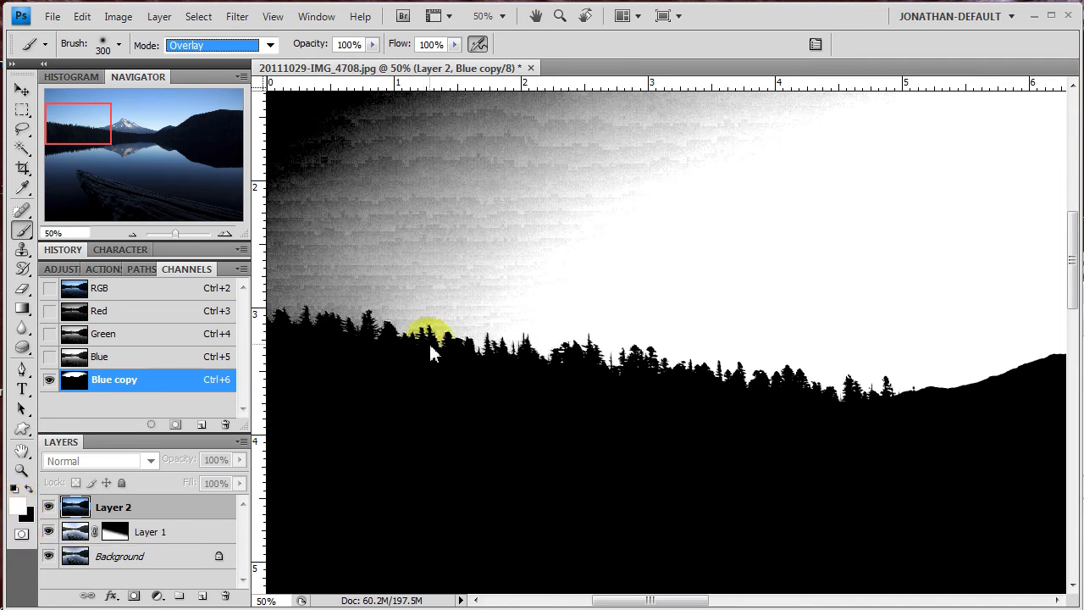
Paint white in Overlay mode along the left treeline and the right ridge of the Blue copy channel
mouse_move(384, 346)
left_mouse_down()
mouse_move(394, 317)
mouse_move(282, 303)
mouse_move(540, 339)
mouse_move(437, 286)
mouse_move(273, 253)
mouse_move(316, 247)
mouse_move(330, 231)
mouse_move(280, 229)
mouse_move(308, 241)
mouse_move(581, 254)
left_mouse_up()
mouse_move(96, 110)
left_mouse_down()
mouse_move(105, 129)
mouse_move(173, 118)
mouse_move(243, 127)
left_mouse_up()
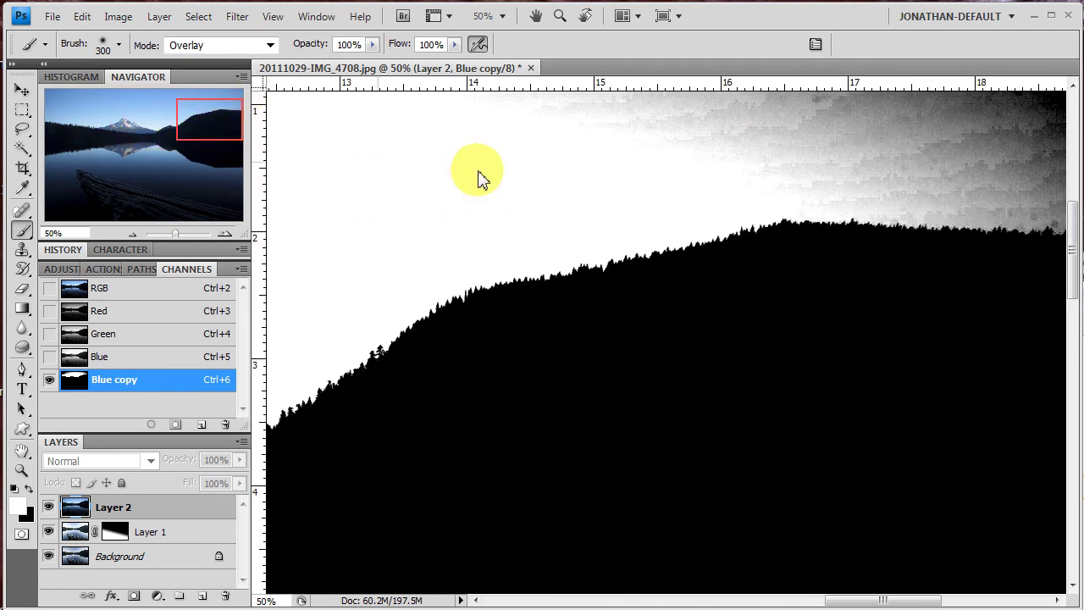
mouse_move(878, 213)
left_mouse_down()
mouse_move(835, 213)
mouse_move(970, 224)
mouse_move(1045, 213)
mouse_move(740, 193)
mouse_move(740, 162)
mouse_move(987, 127)
mouse_move(708, 118)
left_mouse_up()
Switch to black and paint in Overlay mode over the land in the middle of the Blue copy channel
mouse_move(199, 132)
left_mouse_down()
mouse_move(129, 159)
mouse_move(140, 168)
left_mouse_up()
left_click(27, 490)
mouse_move(502, 309)
left_mouse_down()
mouse_move(579, 301)
mouse_move(710, 308)
mouse_move(768, 263)
left_mouse_up()
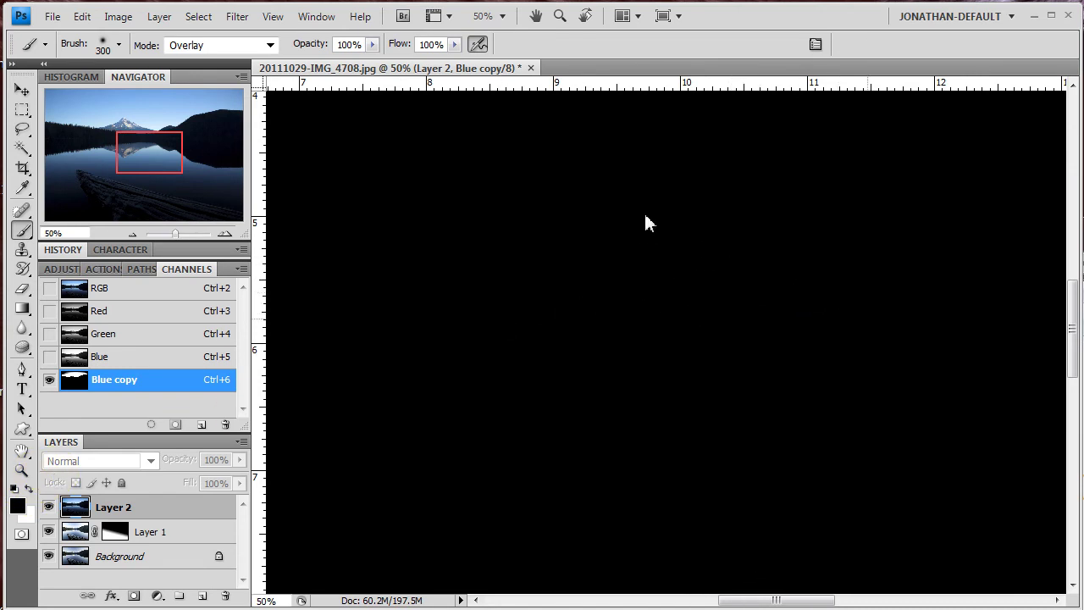
left_click_drag(178, 160, 167, 152)
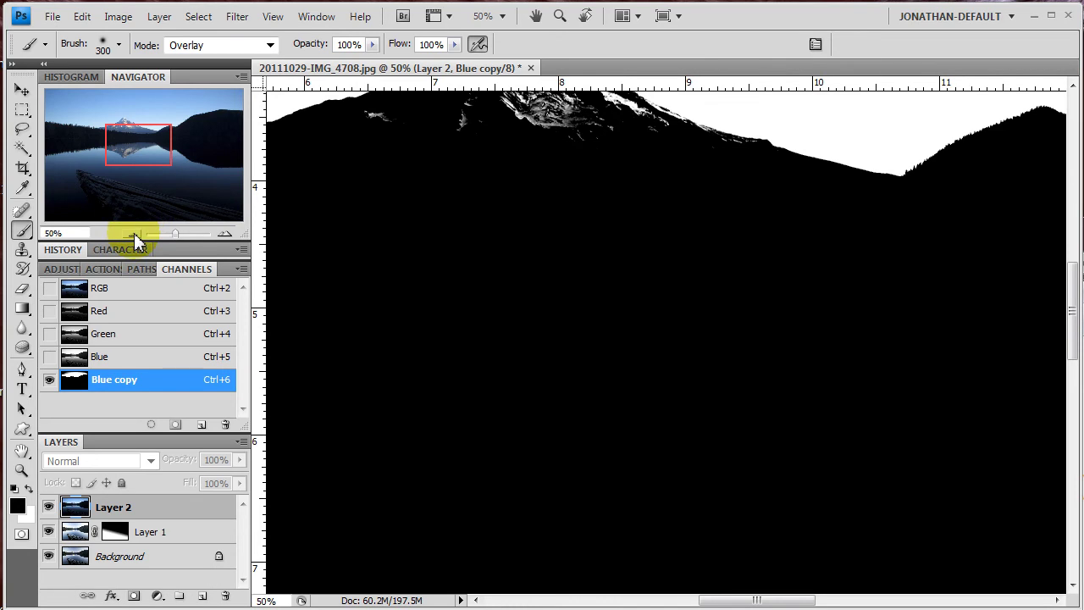
key("ctrl+0")
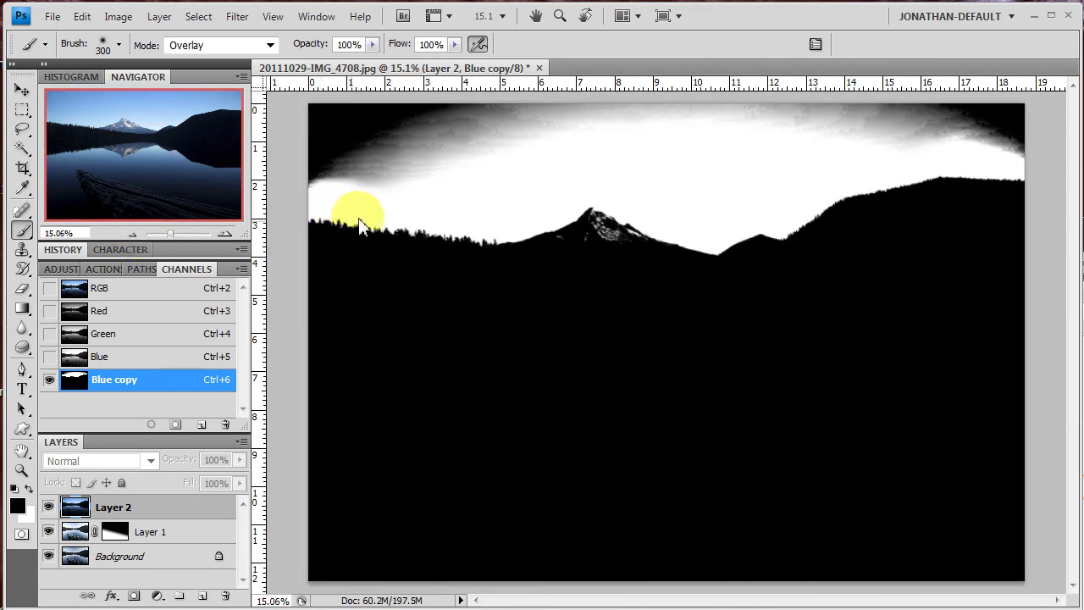
Set the brush to Normal mode with white and paint the remaining grey and black sky areas solid white
left_click(267, 45)
left_click(250, 67)
left_click(28, 488)
mouse_move(459, 177)
left_mouse_down()
mouse_move(316, 182)
mouse_move(455, 165)
mouse_move(312, 148)
mouse_move(453, 131)
mouse_move(290, 140)
mouse_move(427, 137)
mouse_move(249, 171)
mouse_move(485, 142)
left_mouse_up()
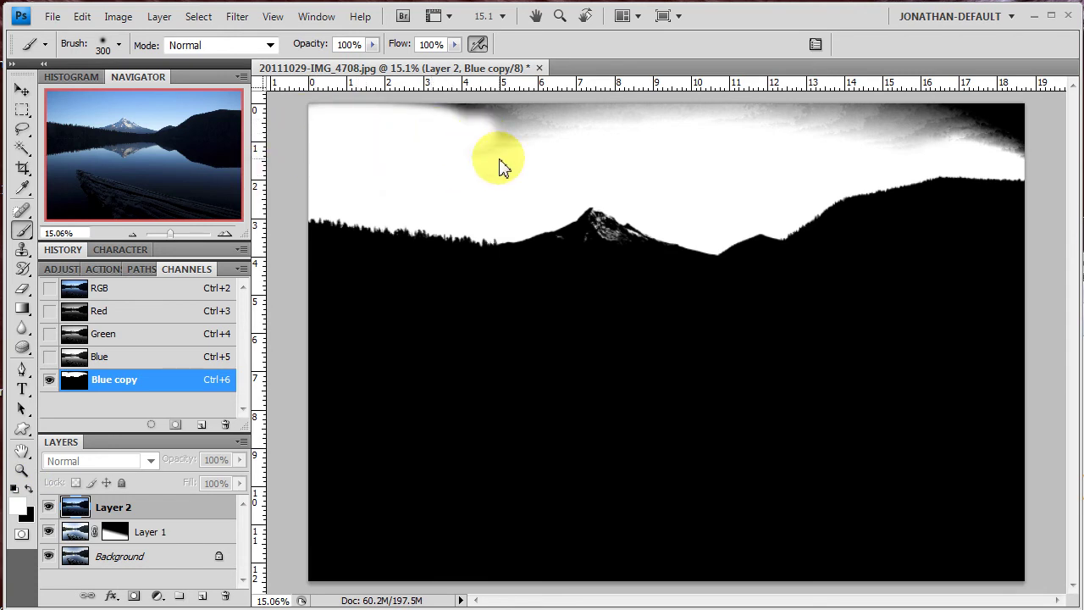
mouse_move(496, 157)
left_mouse_down()
mouse_move(535, 137)
mouse_move(453, 140)
mouse_move(550, 107)
mouse_move(314, 99)
mouse_move(328, 110)
mouse_move(655, 127)
mouse_move(556, 113)
mouse_move(1032, 116)
mouse_move(986, 108)
mouse_move(918, 108)
mouse_move(870, 143)
mouse_move(1035, 151)
left_mouse_up()
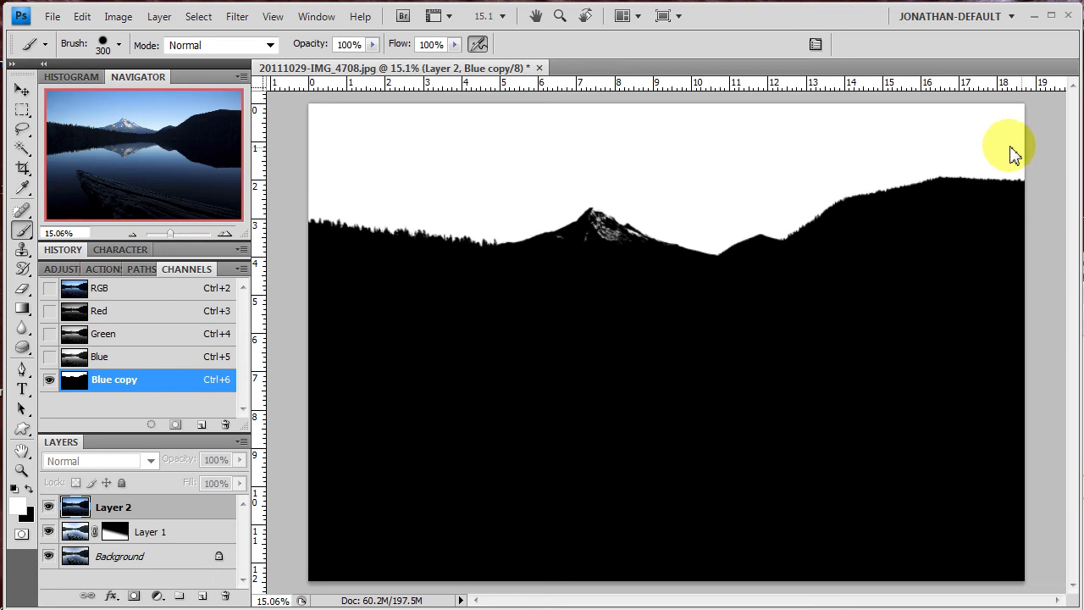
Paint the snow patches on the mountain's lower slopes black with a 150 px brush
left_click(225, 233)
left_click(225, 233)
left_click(225, 233)
left_click(228, 232)
left_click(228, 233)
left_click(228, 233)
left_click_drag(150, 156, 133, 127)
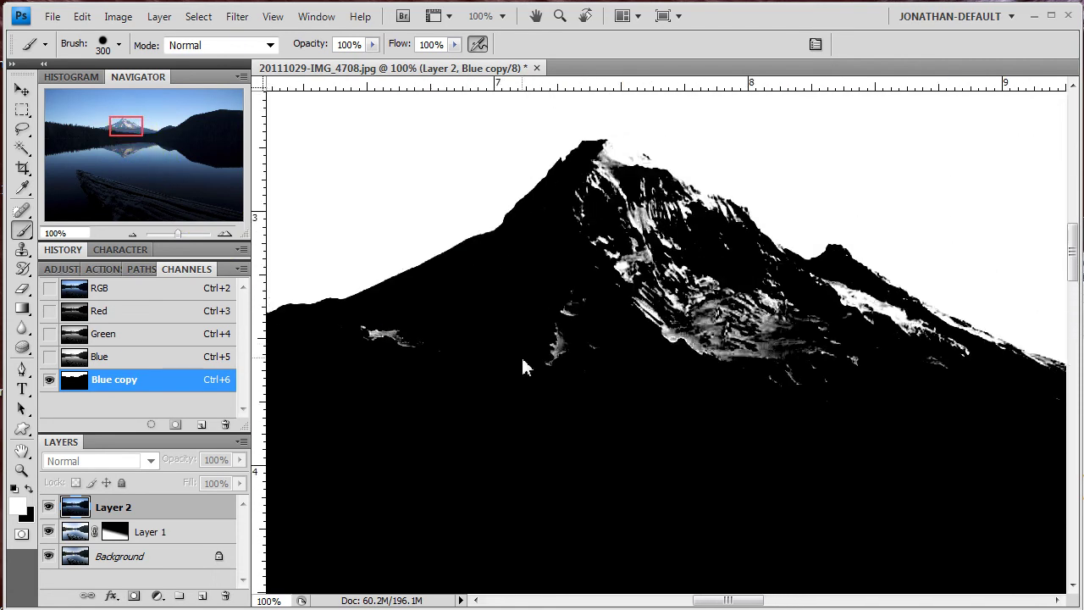
key("bracketleft")
key("bracketleft")
key("bracketleft")
key("bracketleft")
key("x")
mouse_move(584, 337)
left_mouse_down()
mouse_move(389, 375)
mouse_move(534, 366)
mouse_move(661, 303)
mouse_move(705, 319)
mouse_move(806, 396)
mouse_move(860, 401)
left_mouse_up()
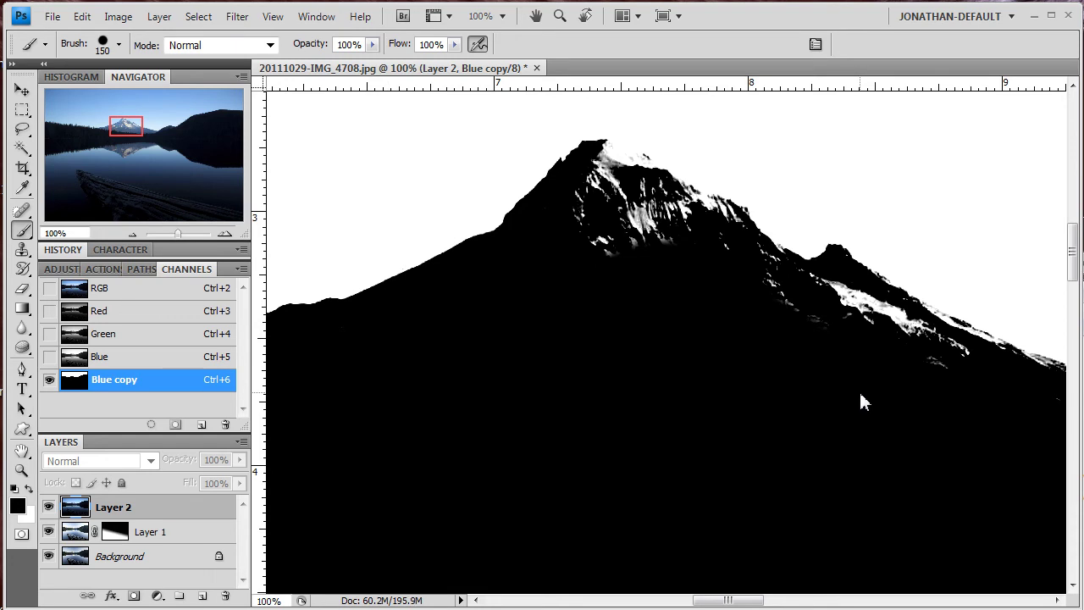
Reduce the brush to 70 px and paint black over the highlights inside the mountain's right slope
key("bracketleft")
key("bracketleft")
key("bracketleft")
key("bracketleft")
key("bracketleft")
left_click_drag(938, 371, 946, 368)
left_click_drag(834, 309, 802, 309)
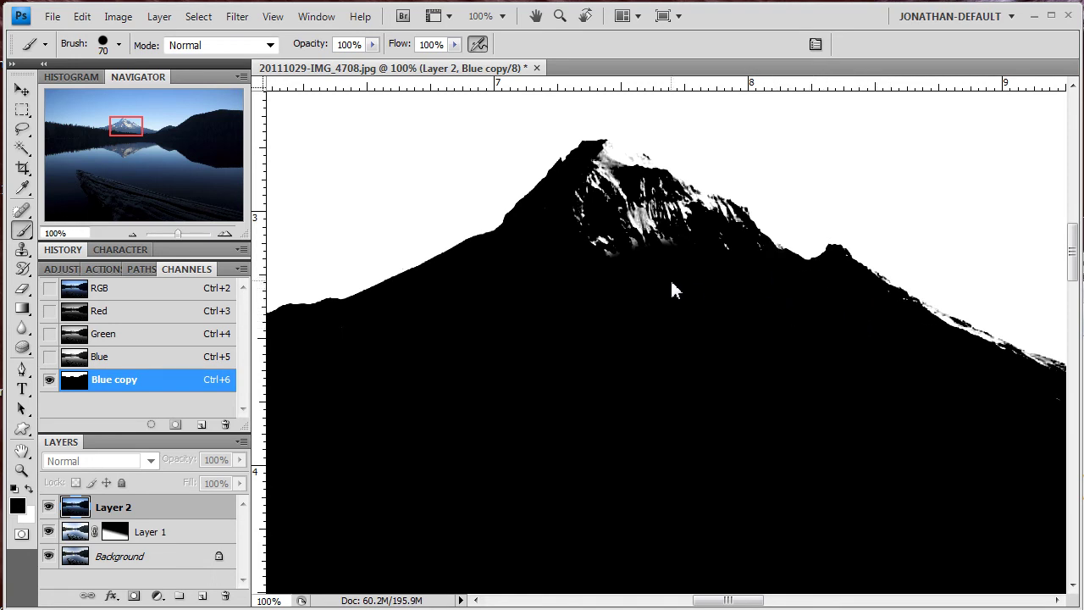
Paint black over the snow highlights below the mountain's summit and along its upper right ridge
left_click_drag(612, 252, 593, 220)
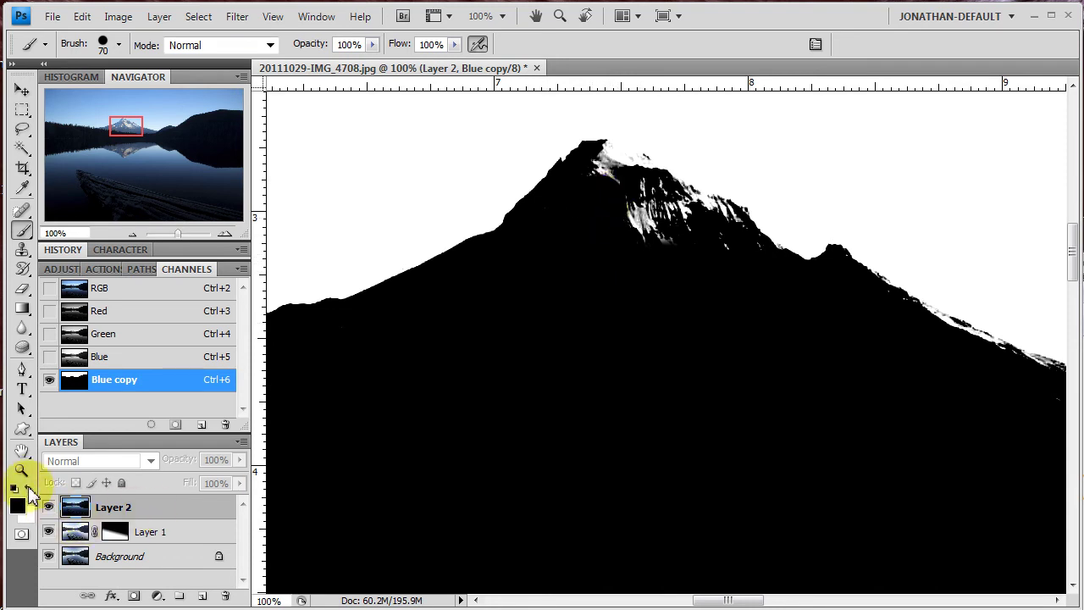
mouse_move(647, 224)
left_mouse_down()
mouse_move(640, 207)
mouse_move(648, 232)
left_mouse_up()
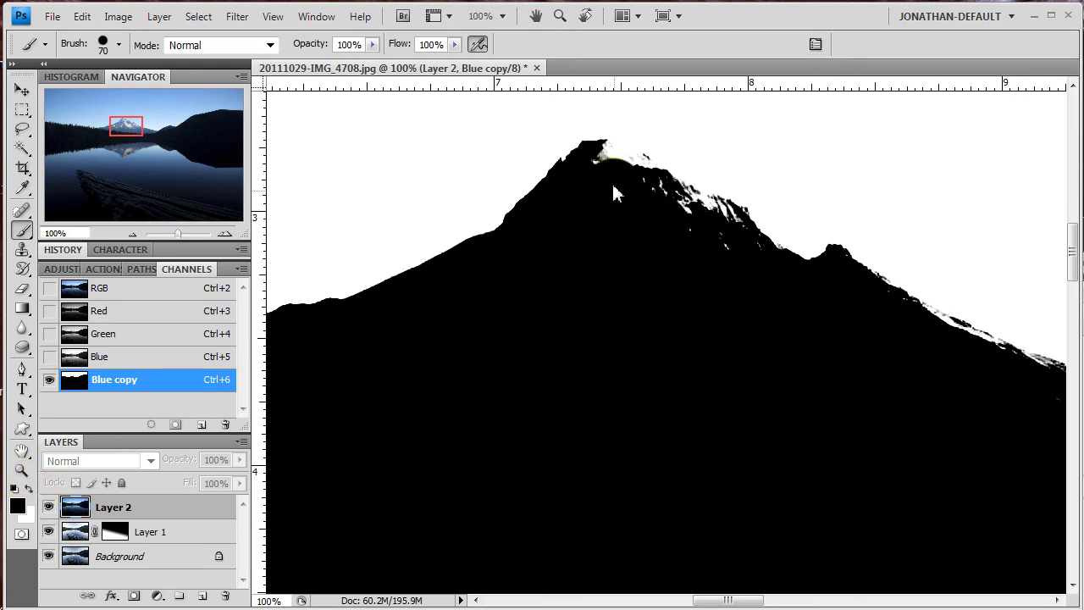
mouse_move(610, 181)
left_mouse_down()
mouse_move(604, 172)
mouse_move(640, 196)
left_mouse_up()
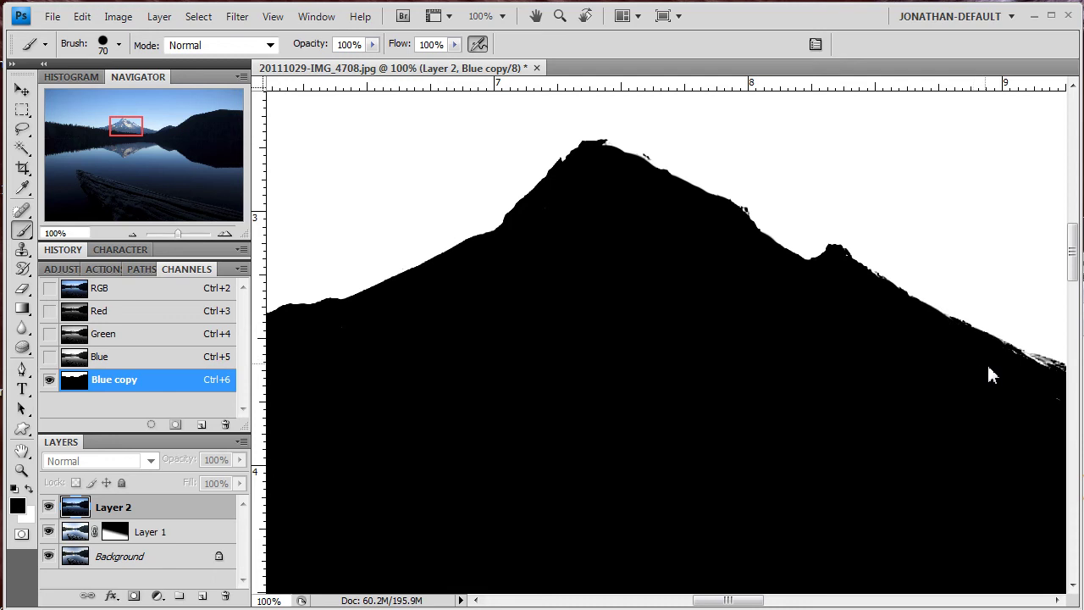
Paint black over the leftover streaks where the mountain's right ridge runs down to the lower hill
left_click_drag(1018, 402, 709, 318)
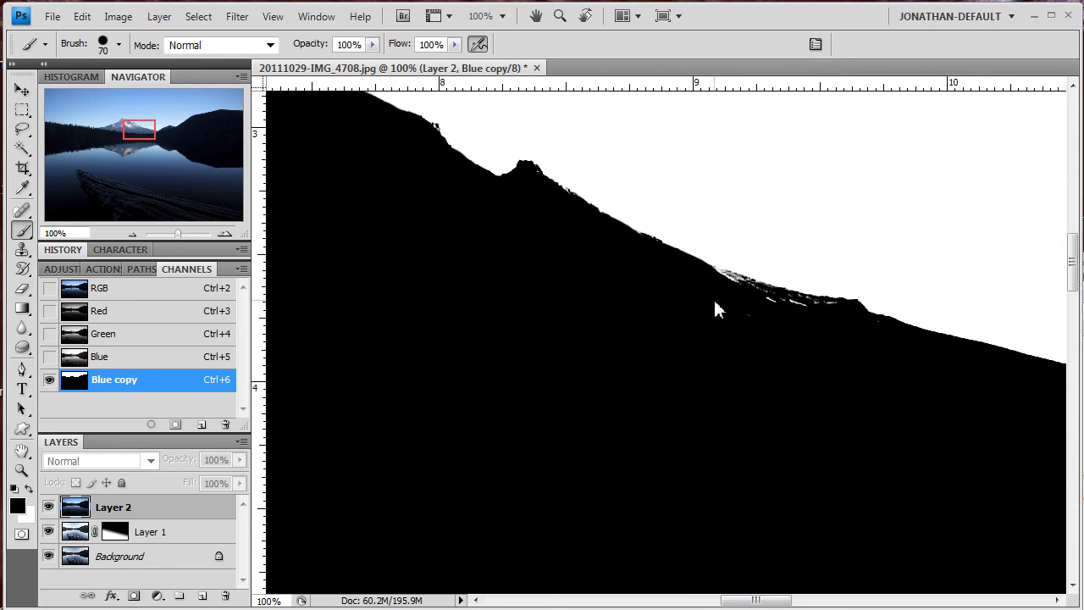
left_click(718, 303)
left_click_drag(800, 333, 822, 337)
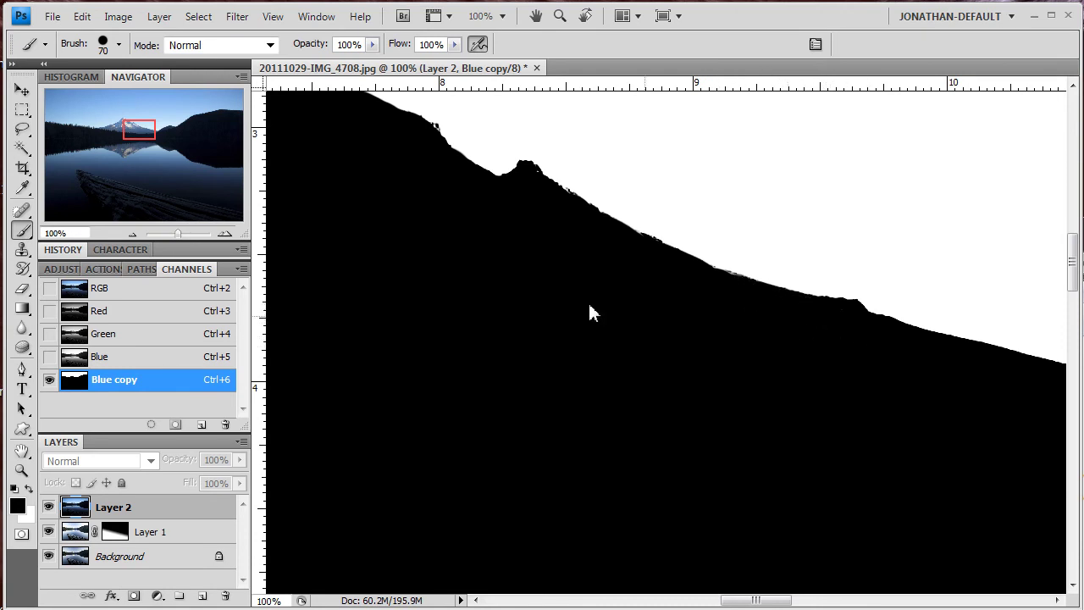
Touch up the stray specks just right of the mountain's summit with black
left_click_drag(486, 262, 696, 417)
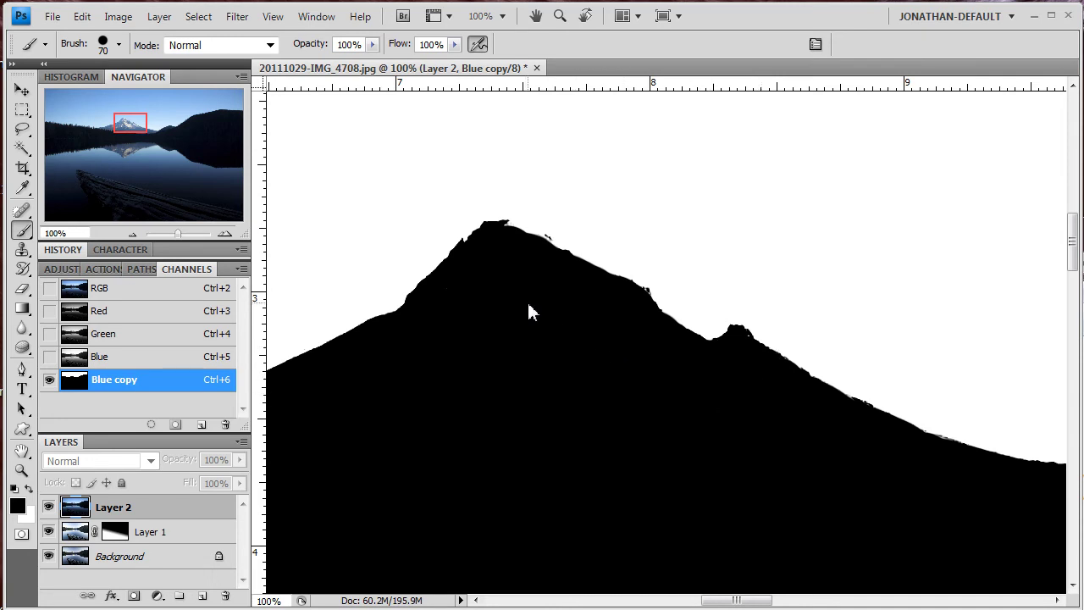
left_click(527, 269)
left_click(543, 272)
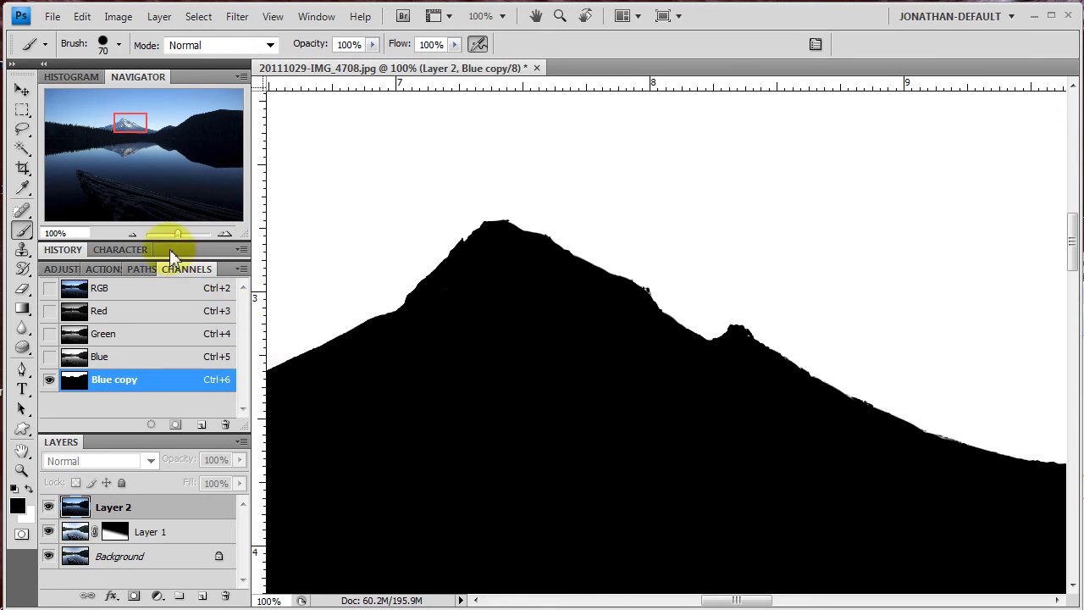
key("ctrl+0")
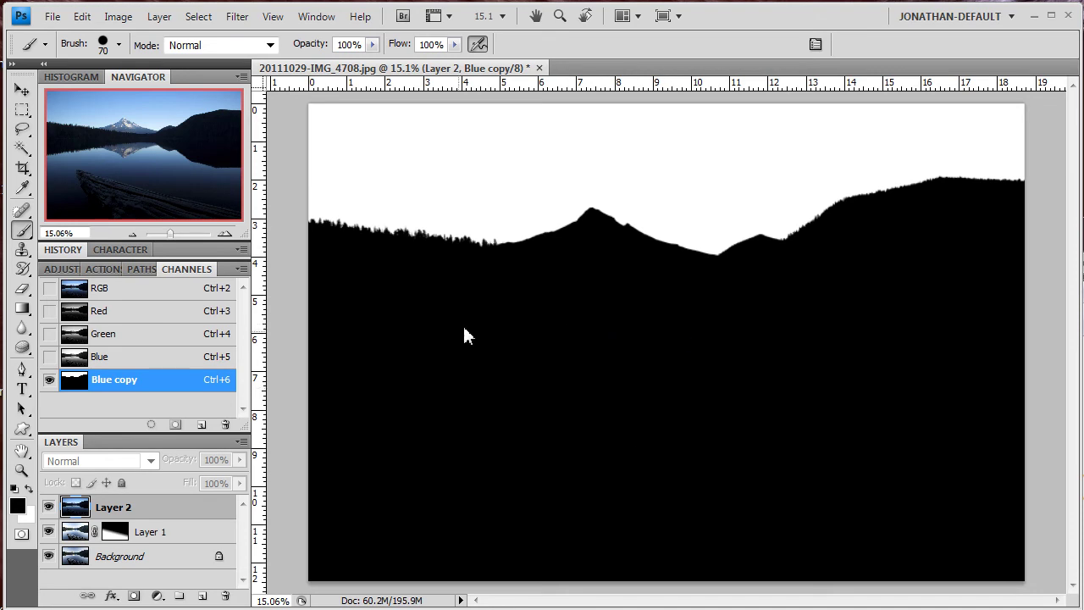
left_click(533, 232)
left_click(723, 212)
left_click(624, 167)
left_click(658, 235)
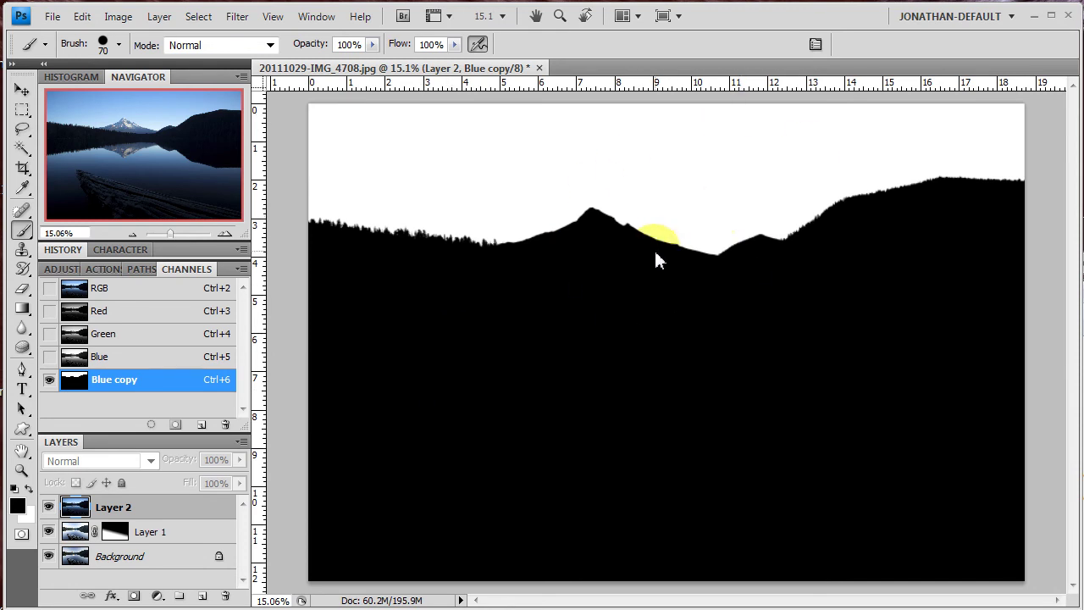
Load the Blue copy channel as a selection and return to the RGB composite with Layer 2 active
left_click(151, 423)
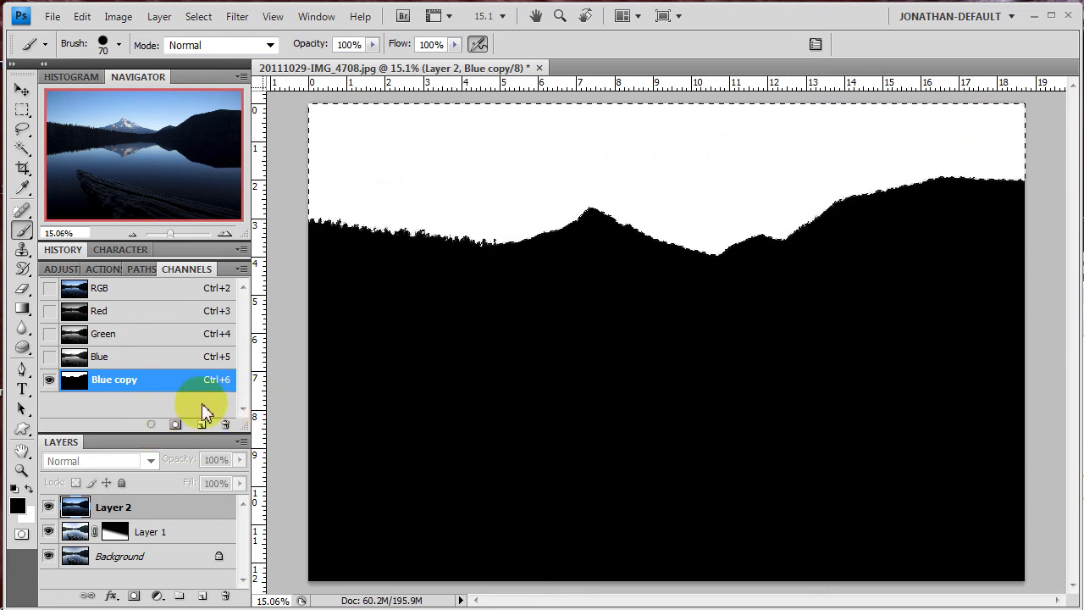
left_click(163, 292)
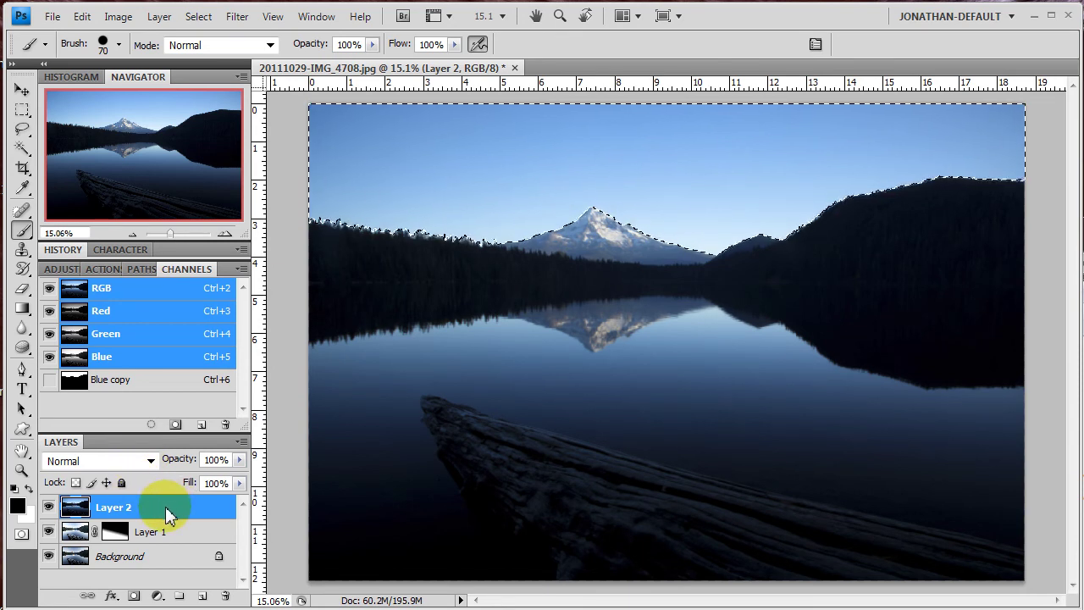
mouse_move(573, 296)
left_mouse_down()
mouse_move(653, 162)
mouse_move(588, 198)
mouse_move(568, 235)
mouse_move(454, 271)
left_mouse_up()
mouse_move(213, 565)
left_mouse_down()
mouse_move(218, 573)
mouse_move(174, 568)
mouse_move(150, 596)
left_mouse_up()
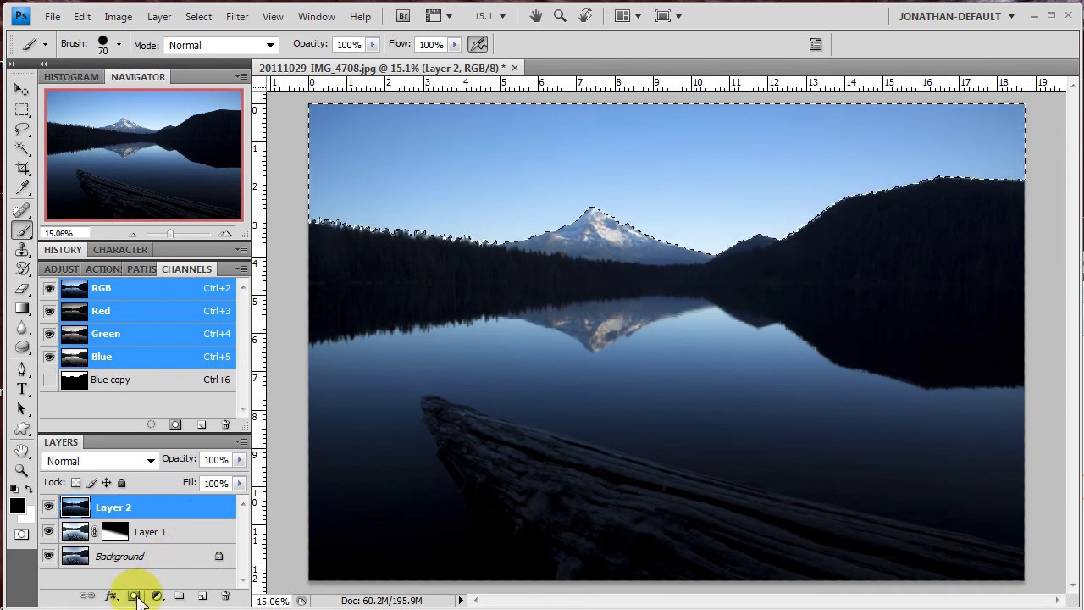
Try masking Layer 2 with the sky selection, checking the left treeline's edge at 100%, and undo the mask
left_click(135, 596)
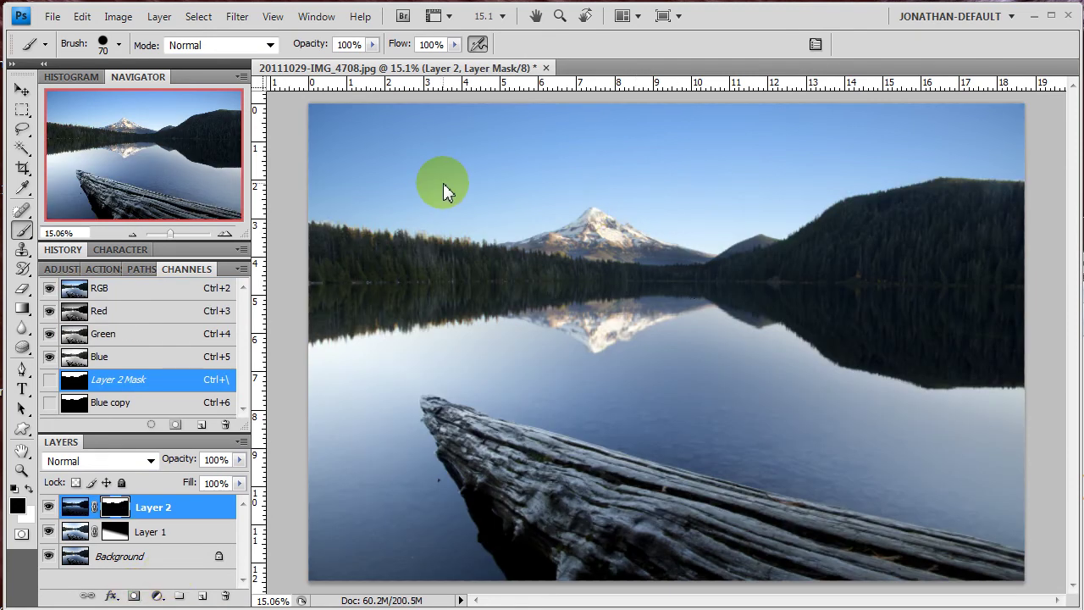
left_click(227, 233)
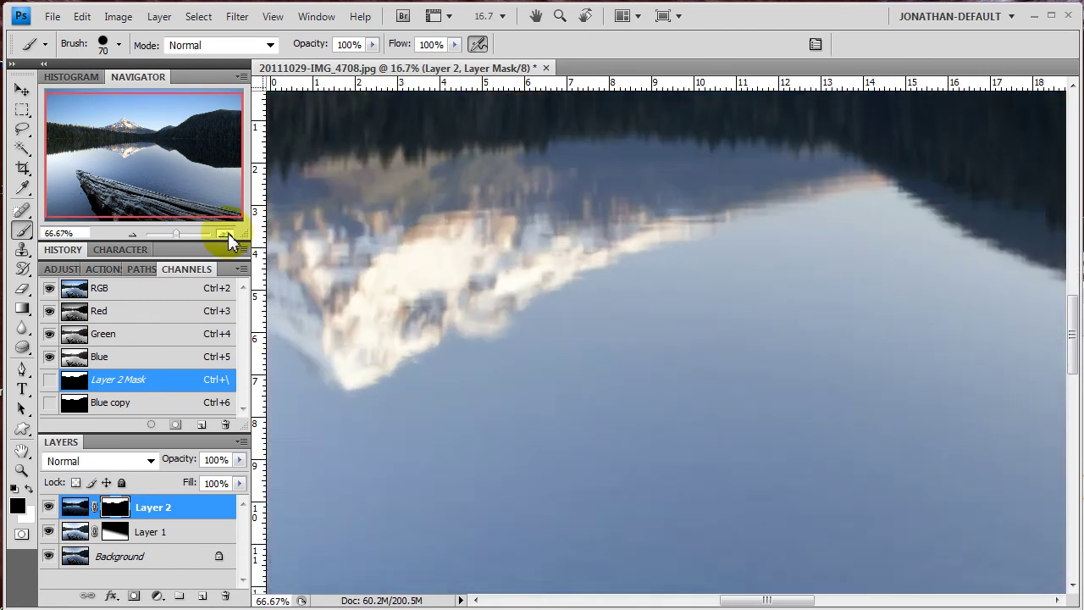
left_click(228, 233)
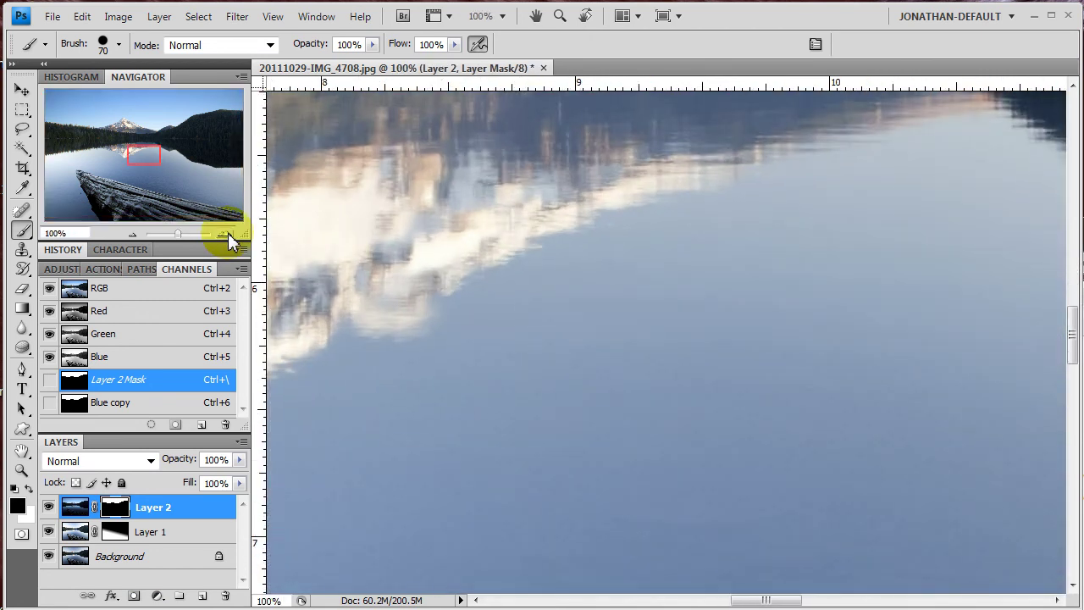
left_click_drag(138, 161, 53, 126)
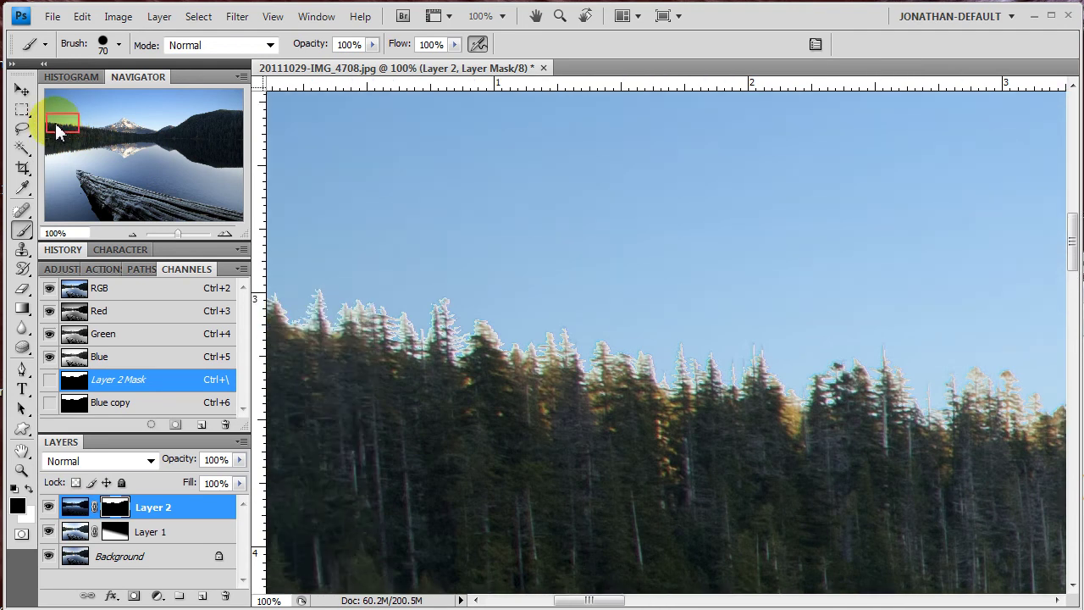
left_click_drag(535, 320, 536, 345)
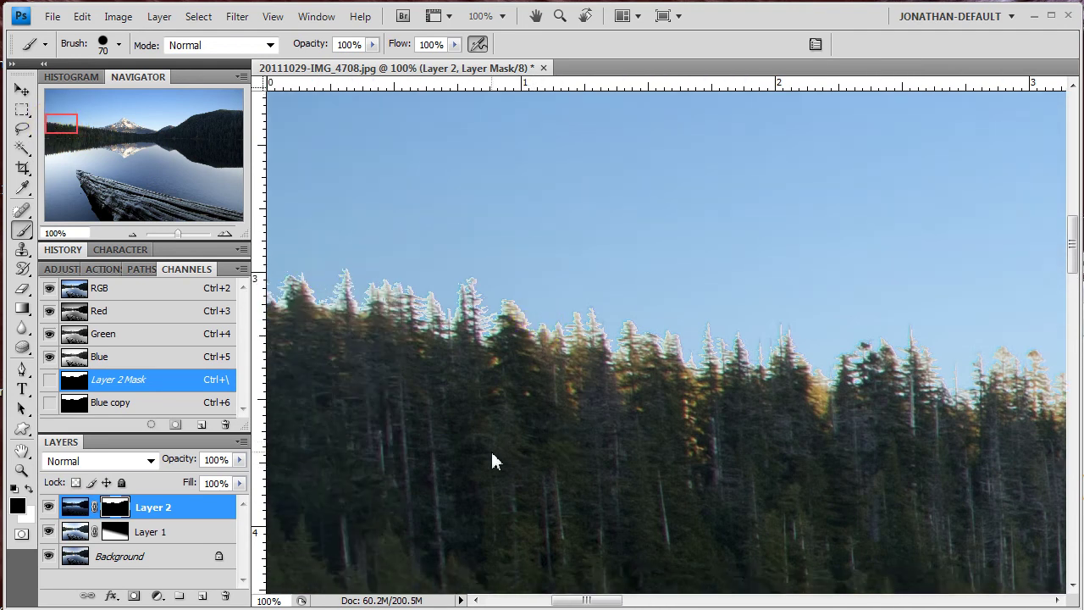
key("ctrl+alt+z")
key("ctrl+alt+z")
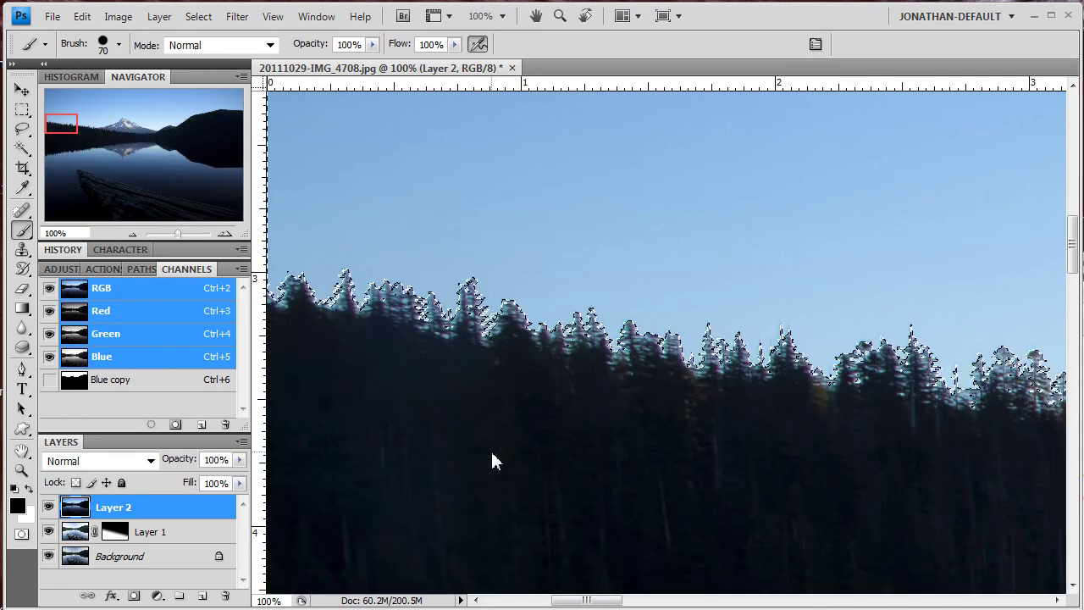
left_click(423, 237)
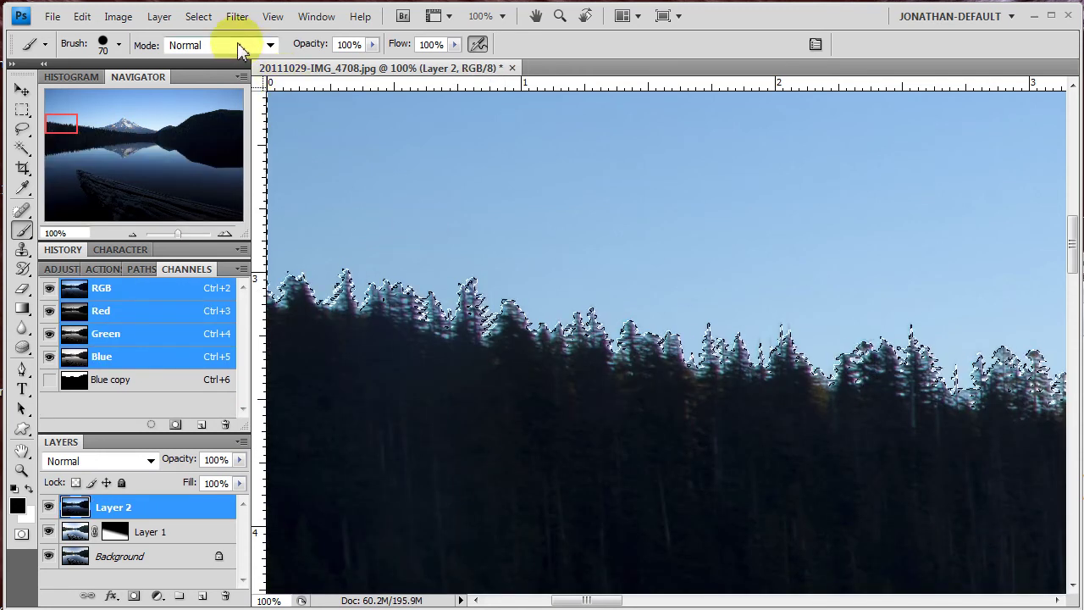
Open Refine Edge for the sky selection and set Contract/Expand to +49%
left_click(238, 17)
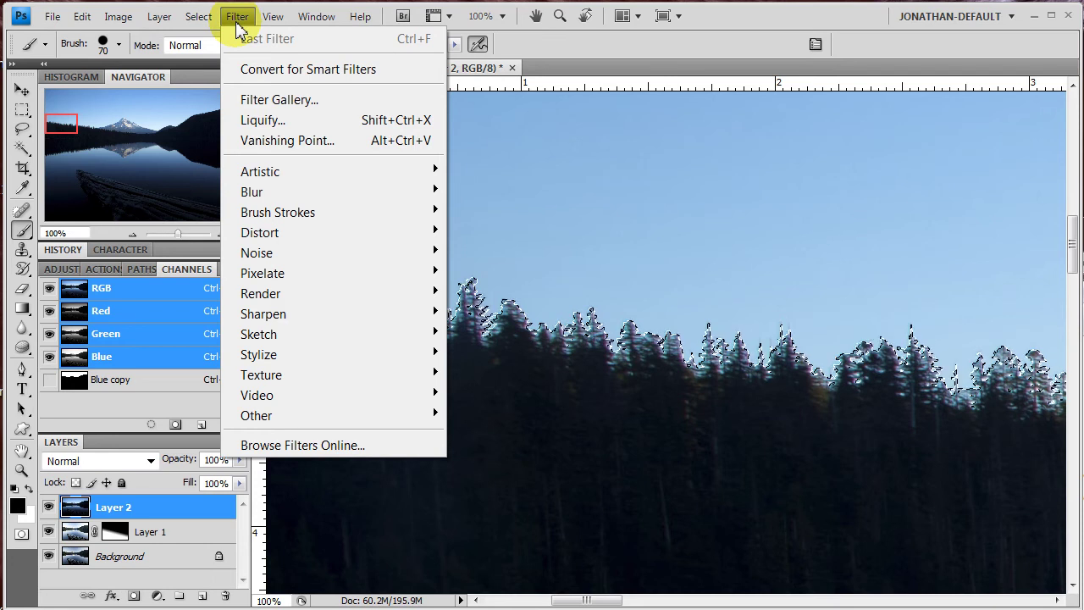
mouse_move(194, 24)
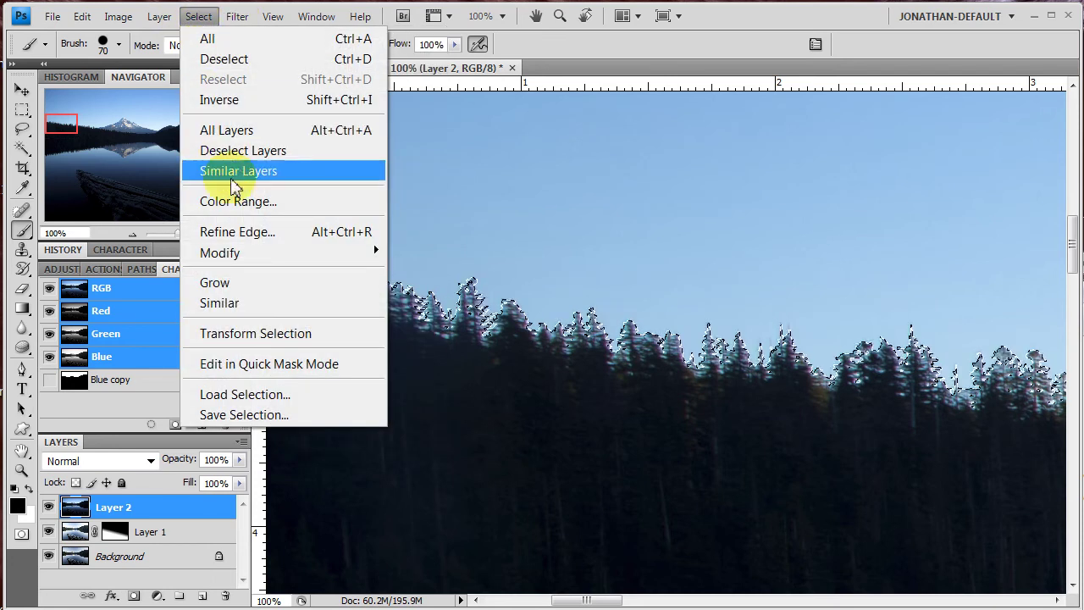
left_click(242, 229)
key("h")
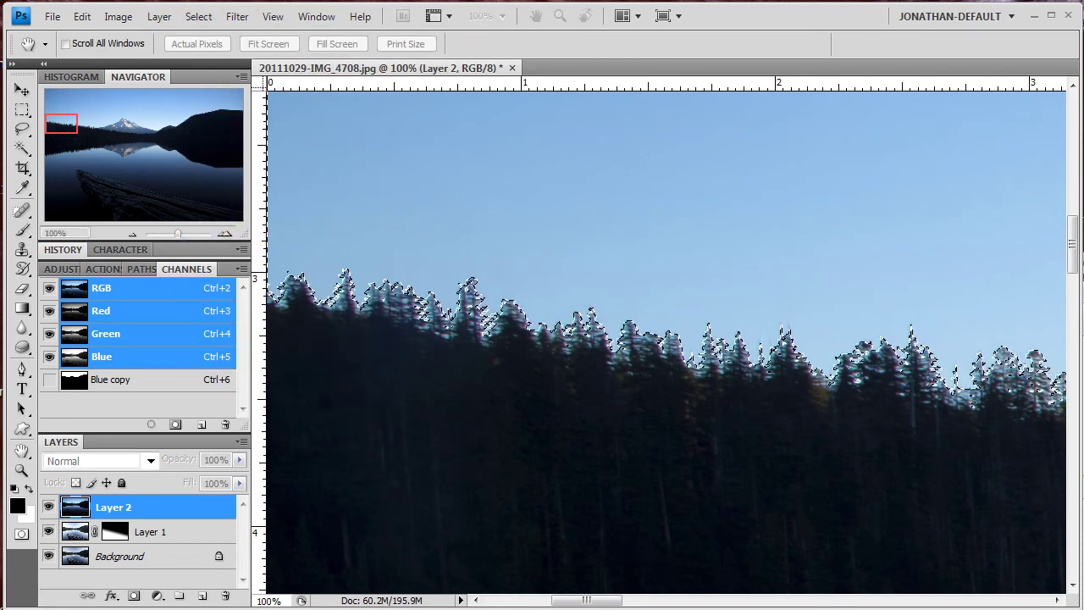
key("ctrl+alt+r")
left_click_drag(669, 603, 811, 126)
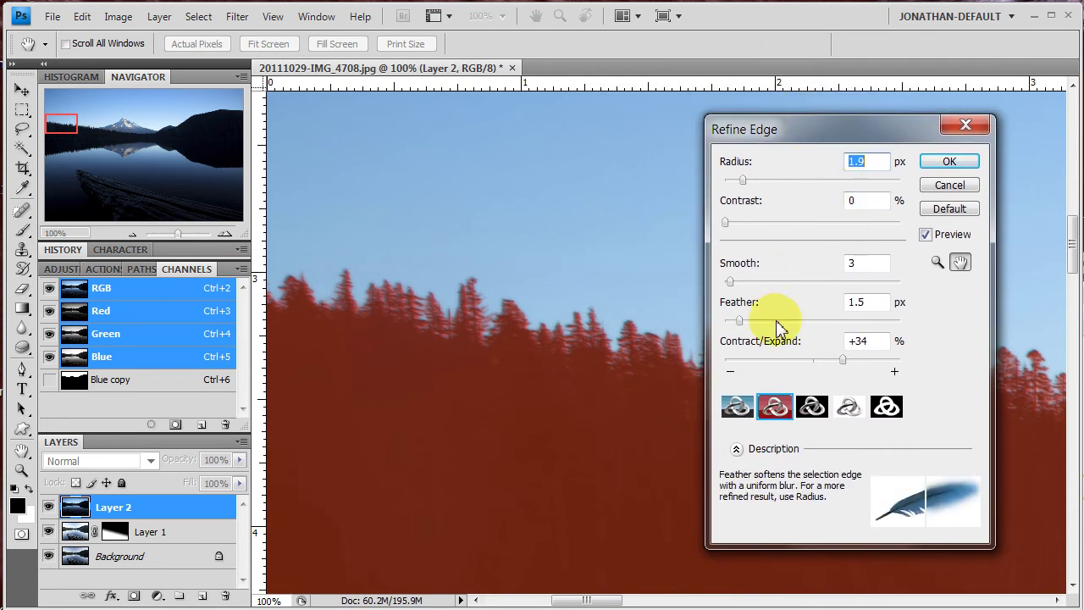
mouse_move(842, 359)
left_mouse_down()
mouse_move(811, 358)
mouse_move(851, 370)
mouse_move(855, 363)
left_mouse_up()
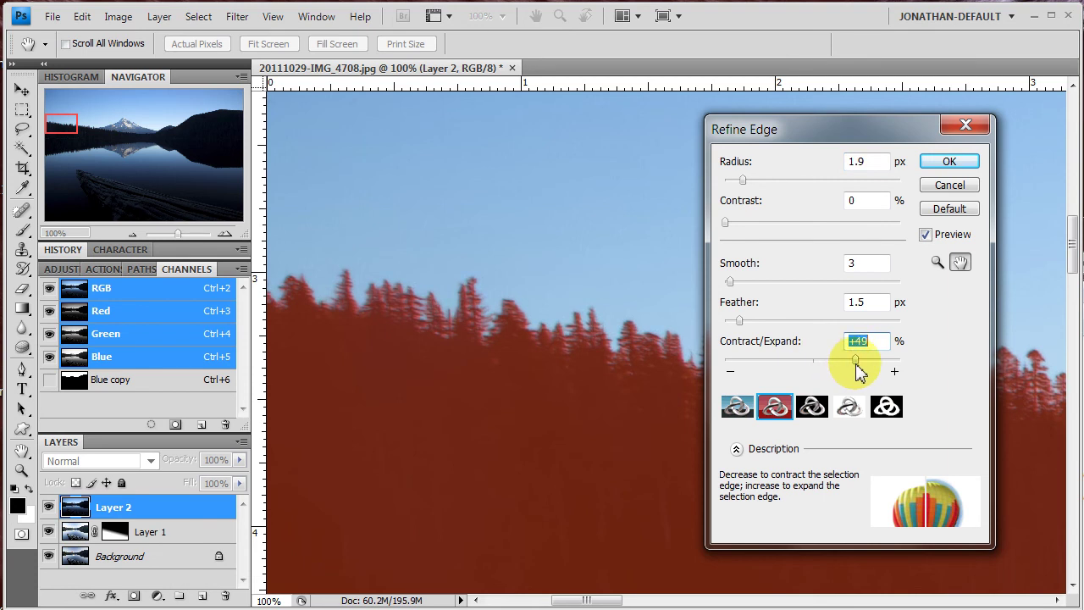
Preview the refined sky selection as a standard outline, over black and over white, and return to the Quick Mask preview
left_click(738, 406)
left_click(774, 408)
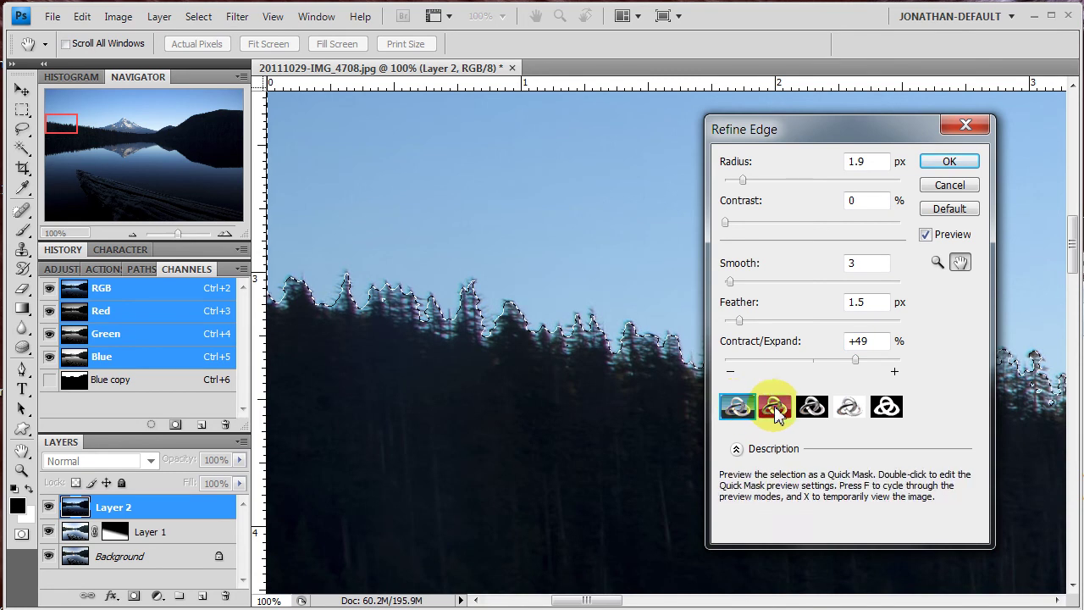
left_click(813, 409)
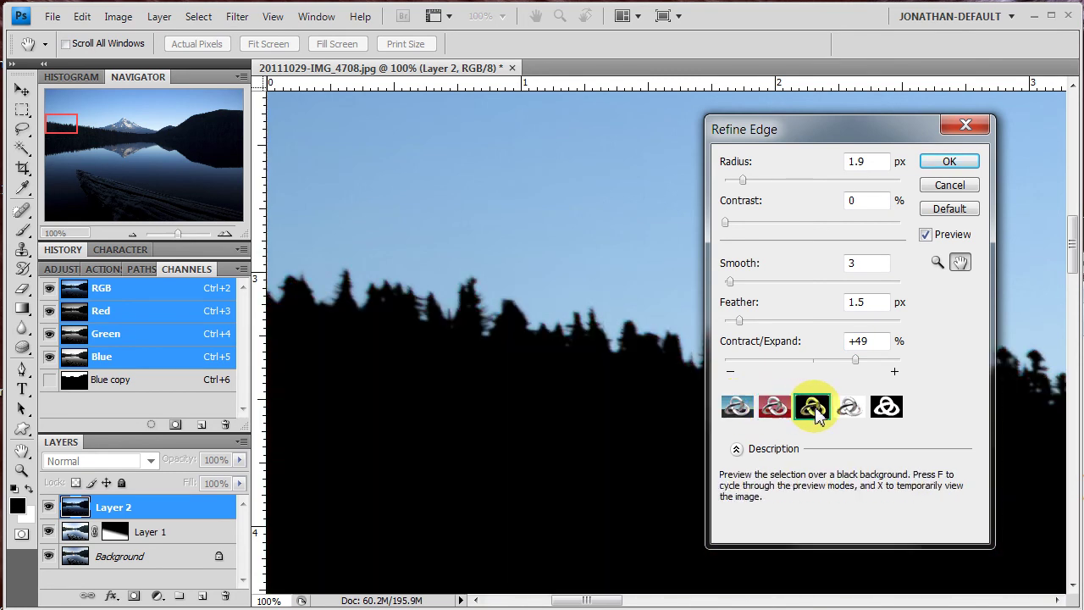
left_click(848, 410)
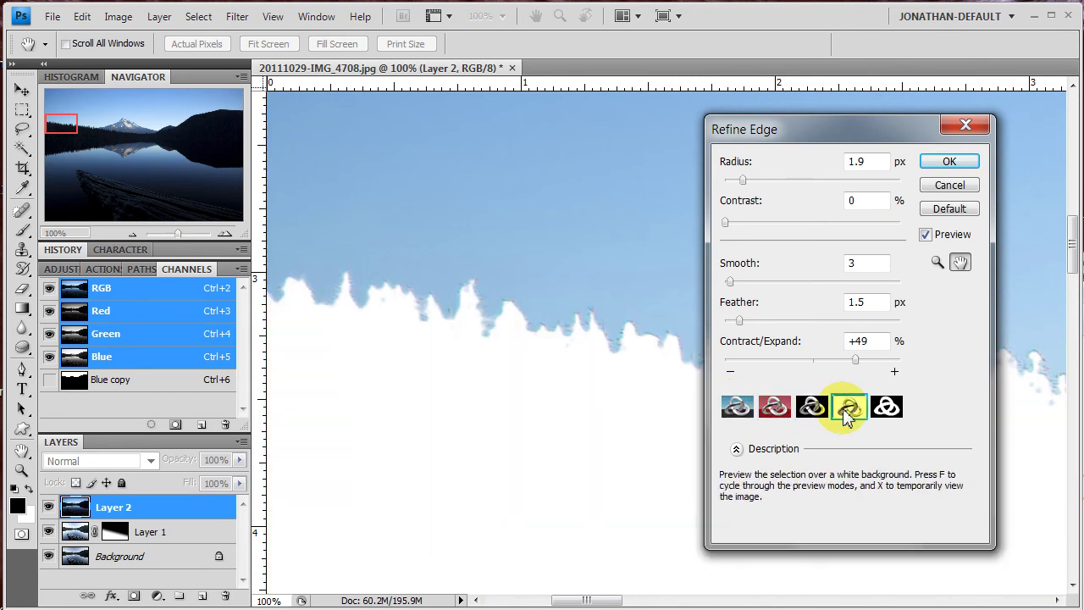
left_click(774, 408)
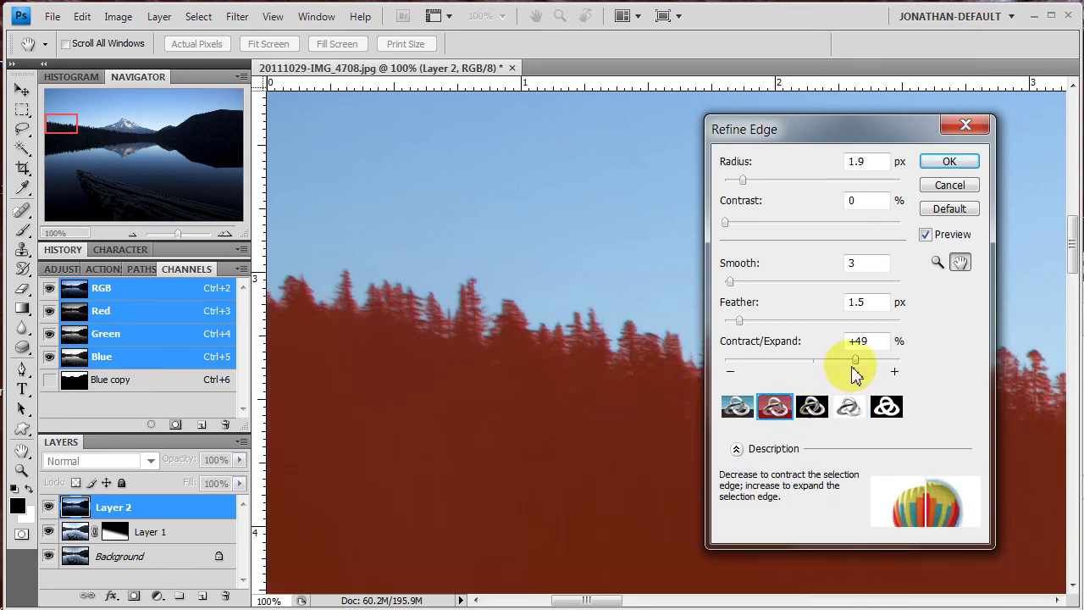
Refine the sky selection's edge with Contract/Expand +60%, Feather 1.6 px, Smooth 8 and Radius 2.3 px
left_click_drag(856, 359, 866, 362)
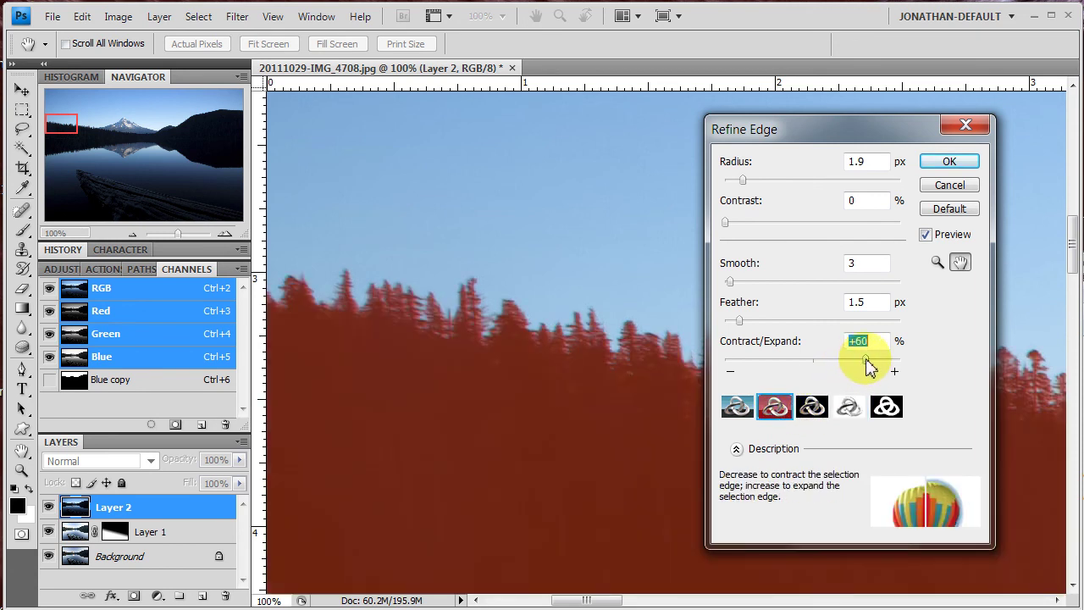
mouse_move(741, 326)
left_click_drag(741, 329, 744, 330)
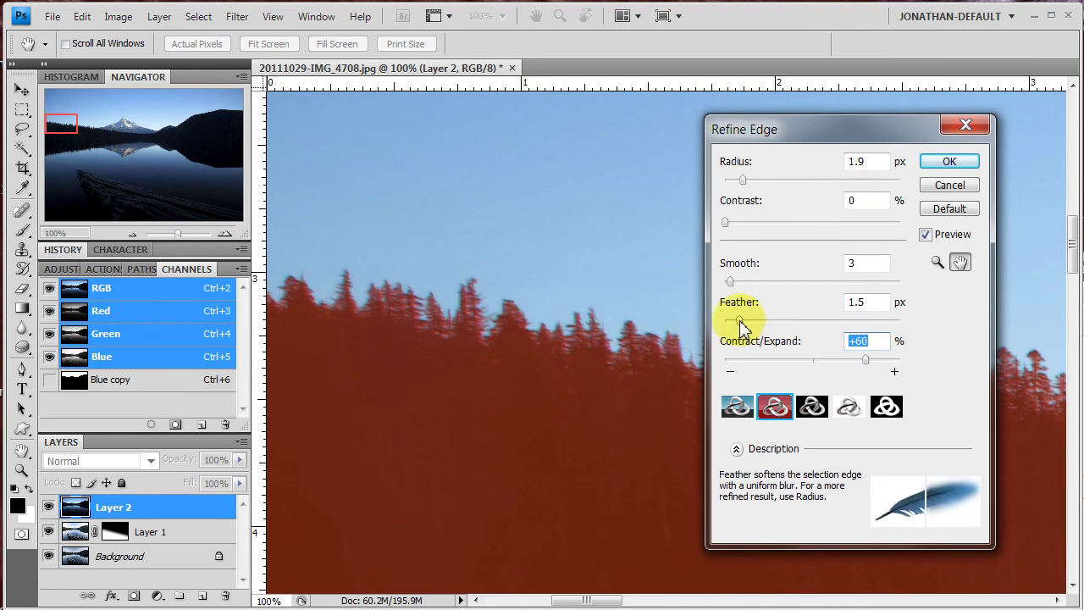
left_click(740, 321)
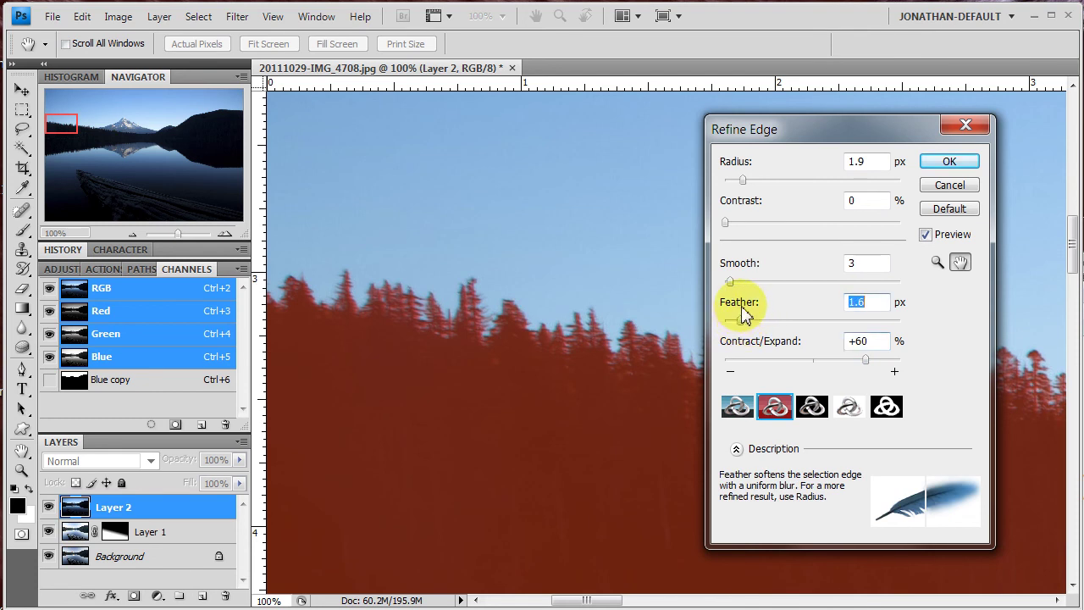
mouse_move(733, 283)
mouse_move(730, 281)
left_mouse_down()
mouse_move(770, 288)
mouse_move(740, 285)
left_mouse_up()
mouse_move(750, 233)
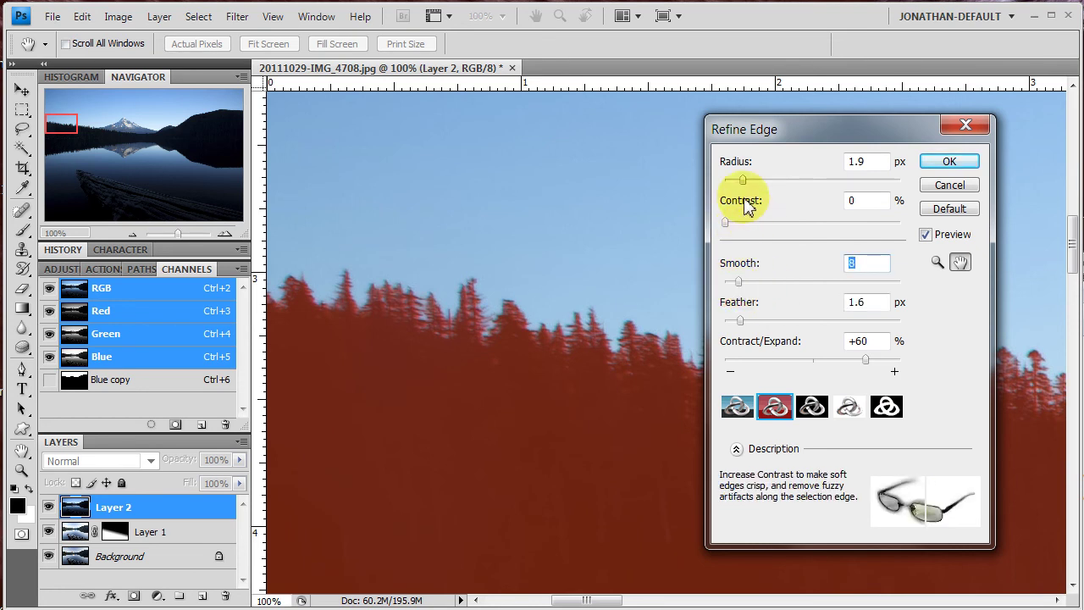
mouse_move(745, 181)
left_click_drag(744, 180, 747, 180)
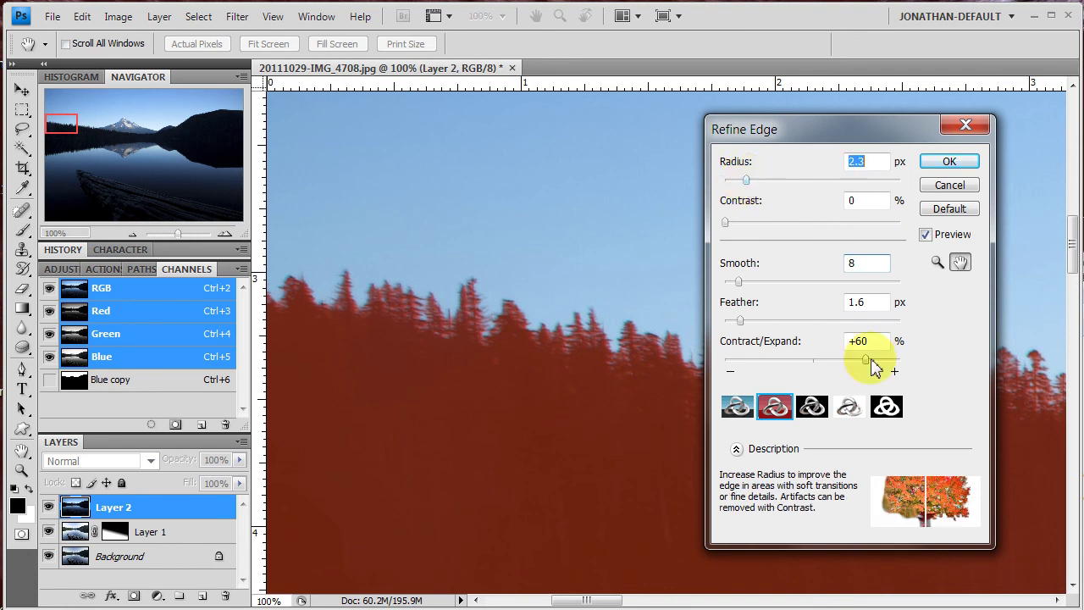
Try contracting the selection edge to -42%, set Contract/Expand to +69% instead, and apply the refinement
left_click_drag(864, 360, 779, 366)
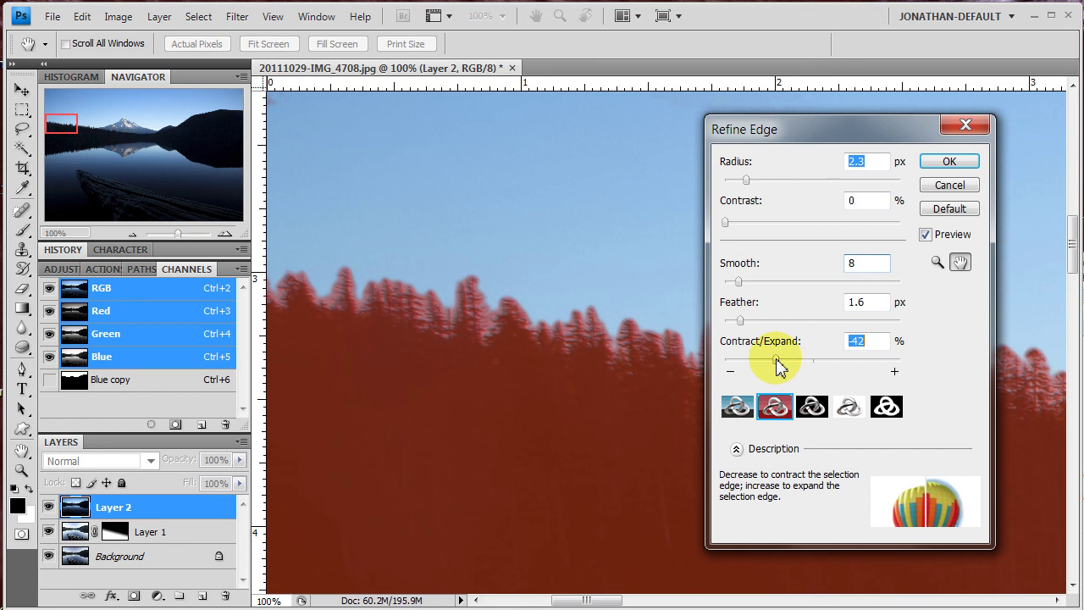
left_click_drag(777, 366, 865, 371)
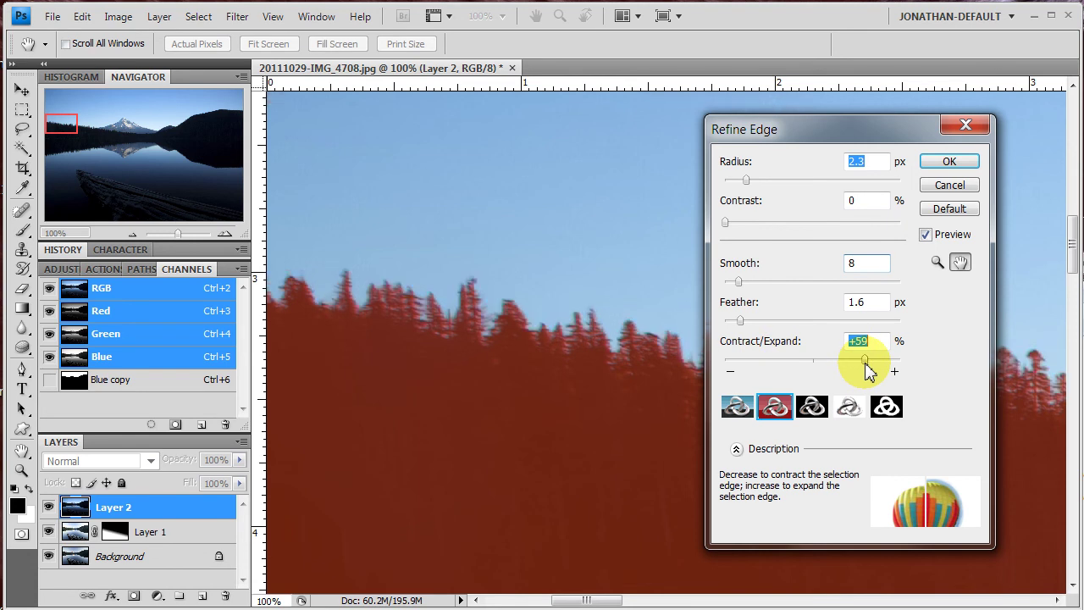
left_click_drag(867, 370, 873, 373)
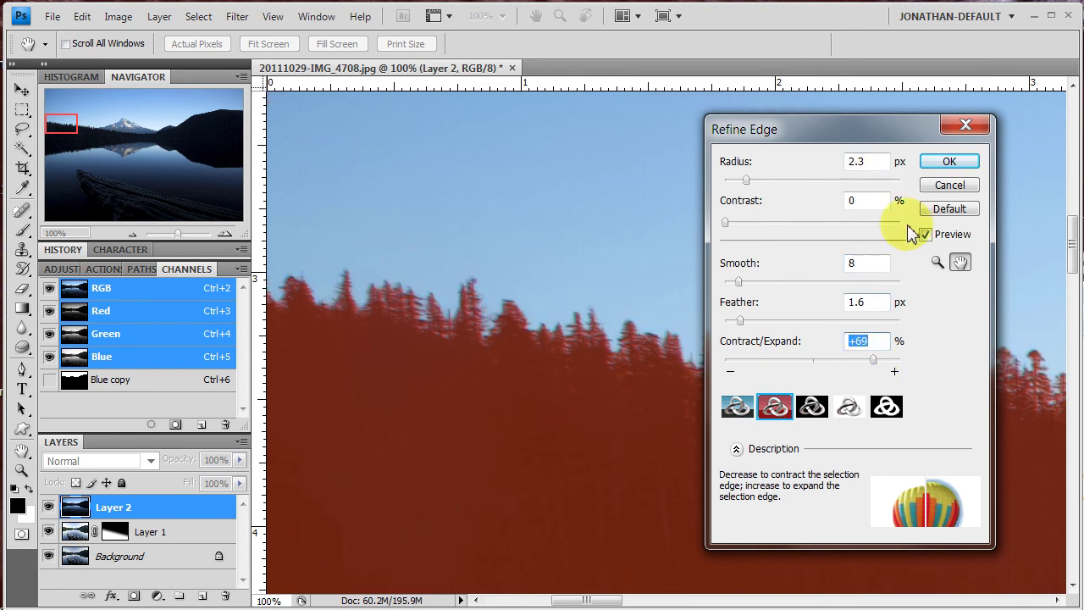
left_click(949, 161)
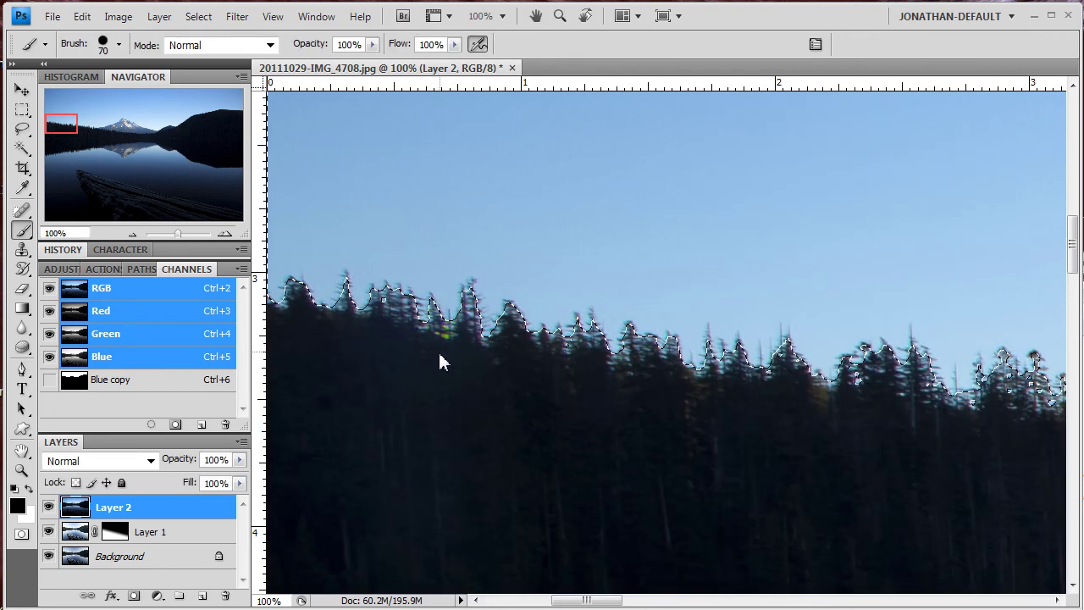
Add a layer mask to Layer 2 from the refined sky selection
left_click(139, 511)
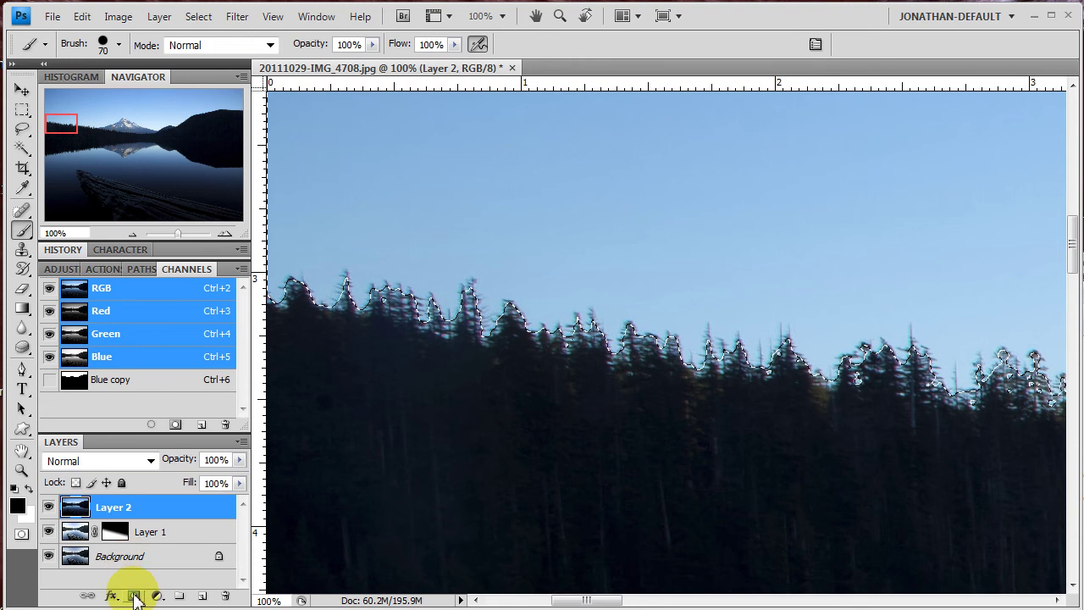
mouse_move(415, 309)
left_mouse_down()
mouse_move(441, 310)
mouse_move(614, 355)
left_mouse_up()
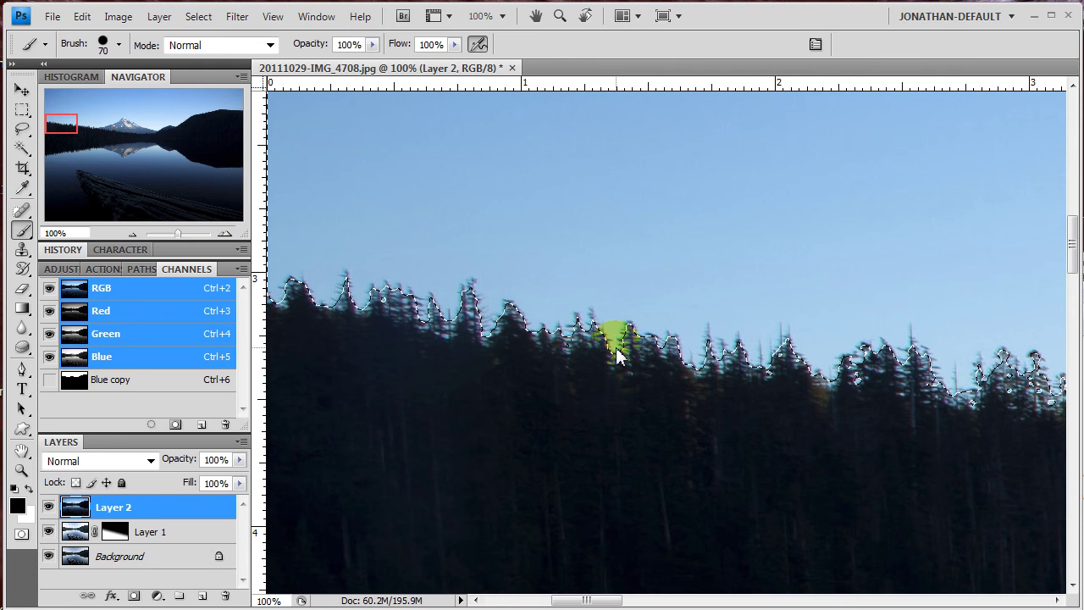
mouse_move(877, 354)
left_mouse_down()
mouse_move(658, 363)
mouse_move(372, 292)
mouse_move(537, 346)
mouse_move(466, 299)
mouse_move(345, 290)
mouse_move(415, 310)
mouse_move(296, 295)
left_mouse_up()
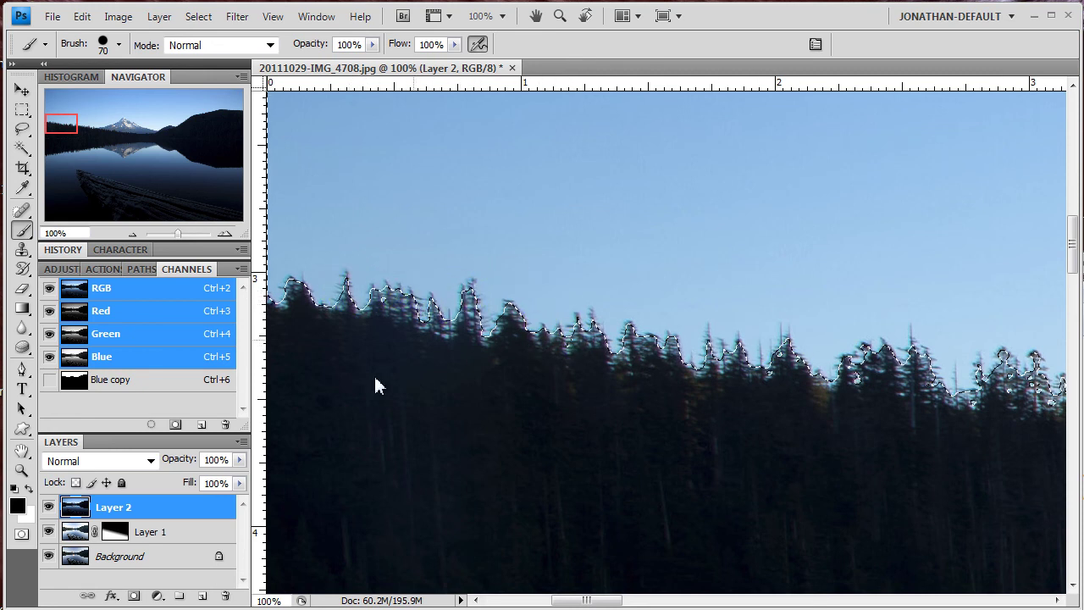
left_click(134, 596)
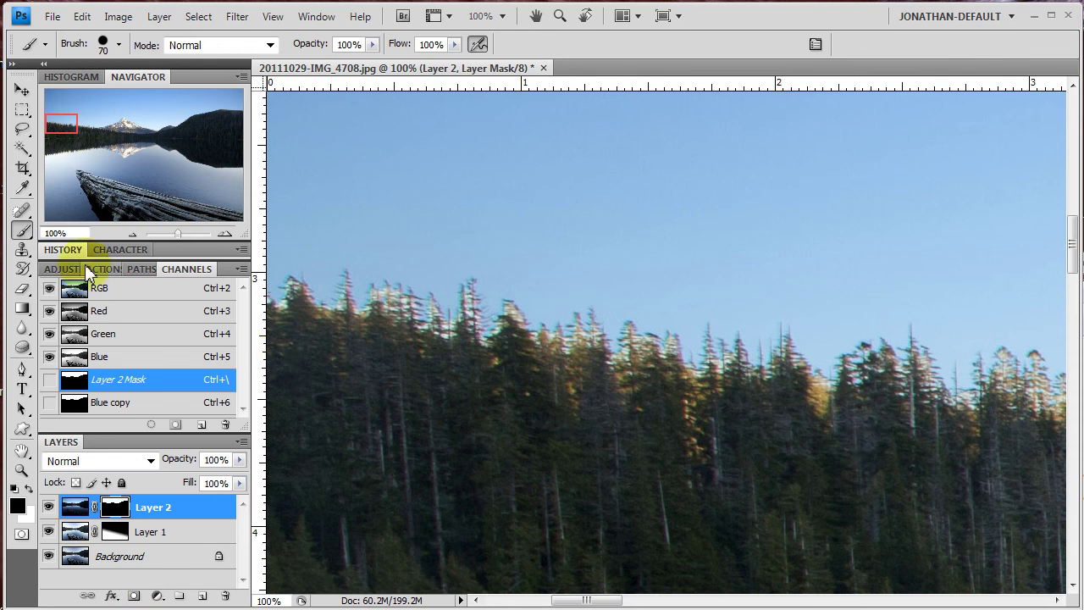
Examine the masked blend across the whole image, from the treeline to the foreground log
left_click(131, 233)
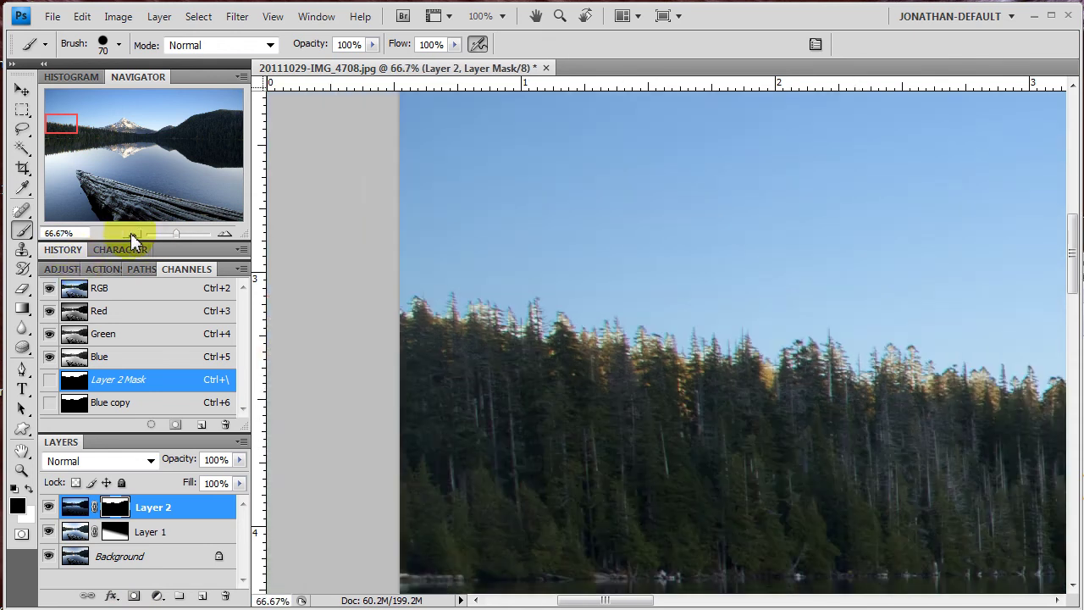
left_click(131, 234)
left_click(131, 234)
left_click(131, 234)
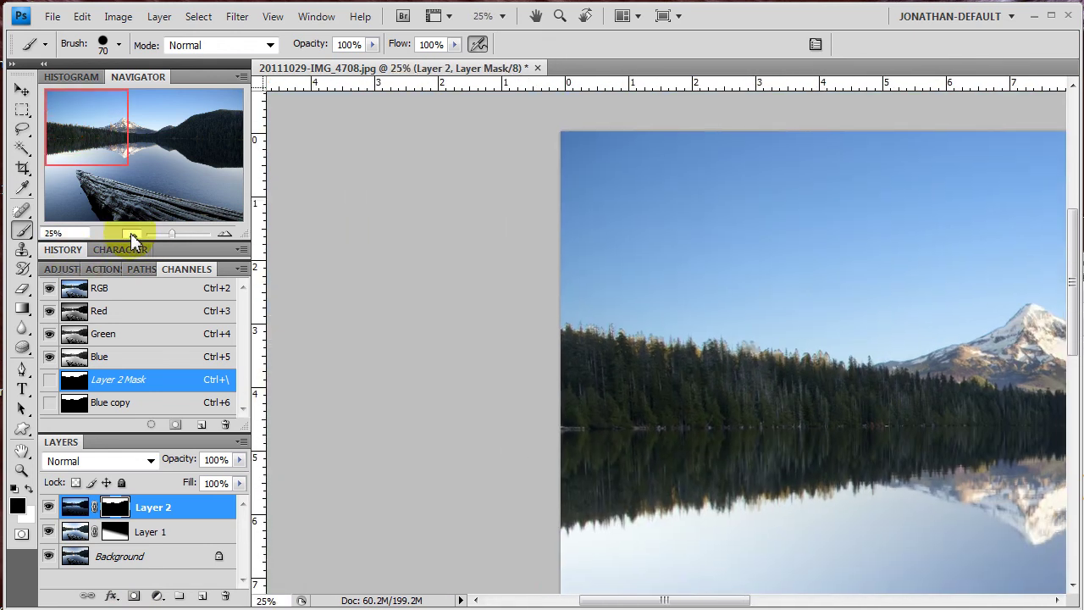
left_click(131, 234)
left_click(131, 234)
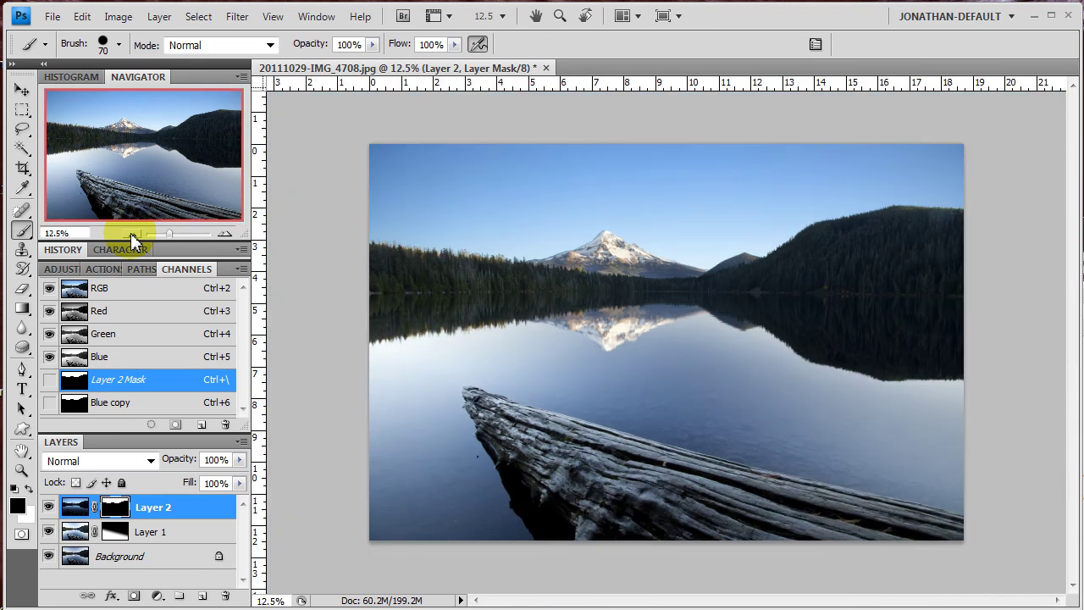
left_click(228, 234)
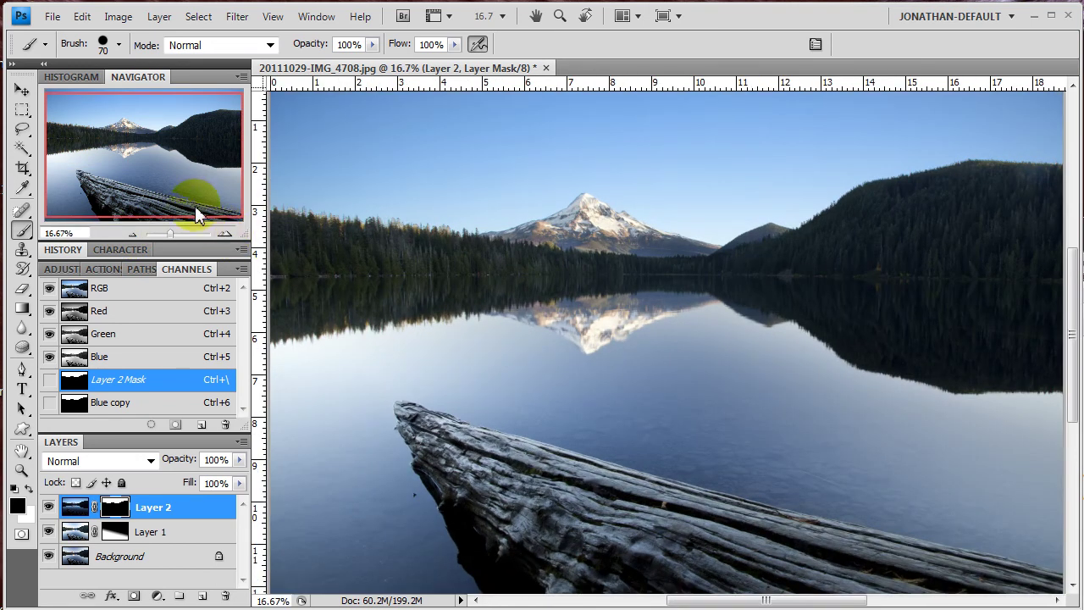
Paint white on Layer 2's mask along the bright treetops of the left treeline, using a soft 70 px brush at 6% flow
left_click(223, 233)
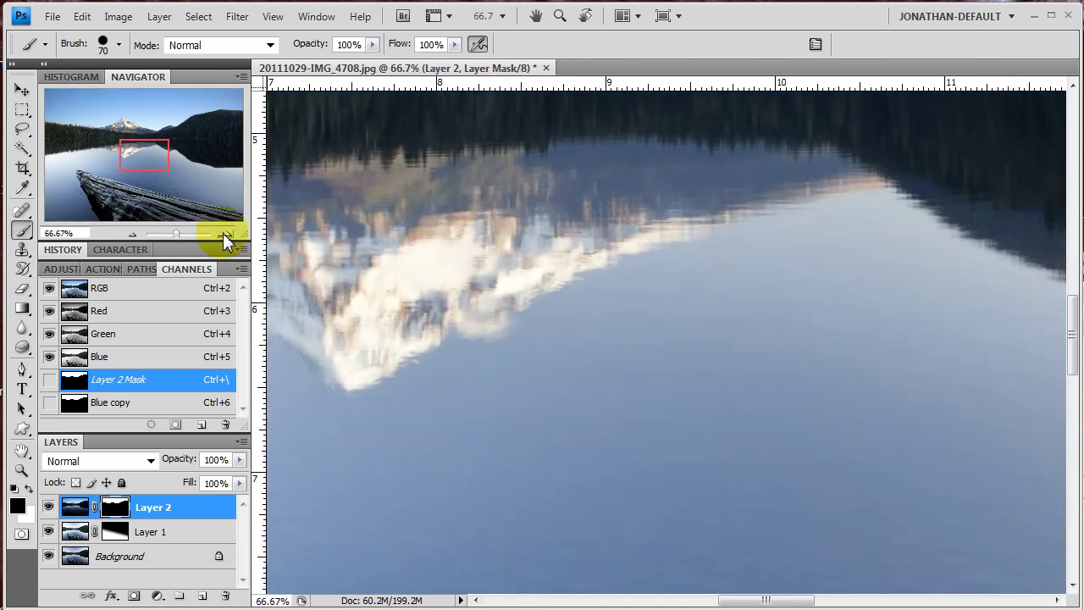
left_click_drag(145, 164, 43, 136)
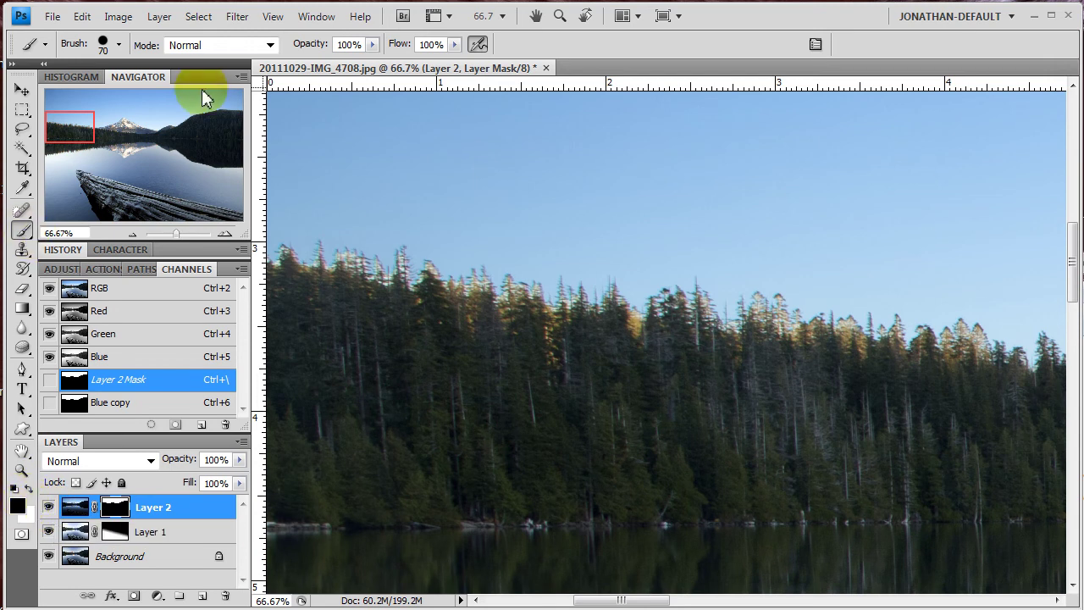
left_click_drag(400, 43, 307, 51)
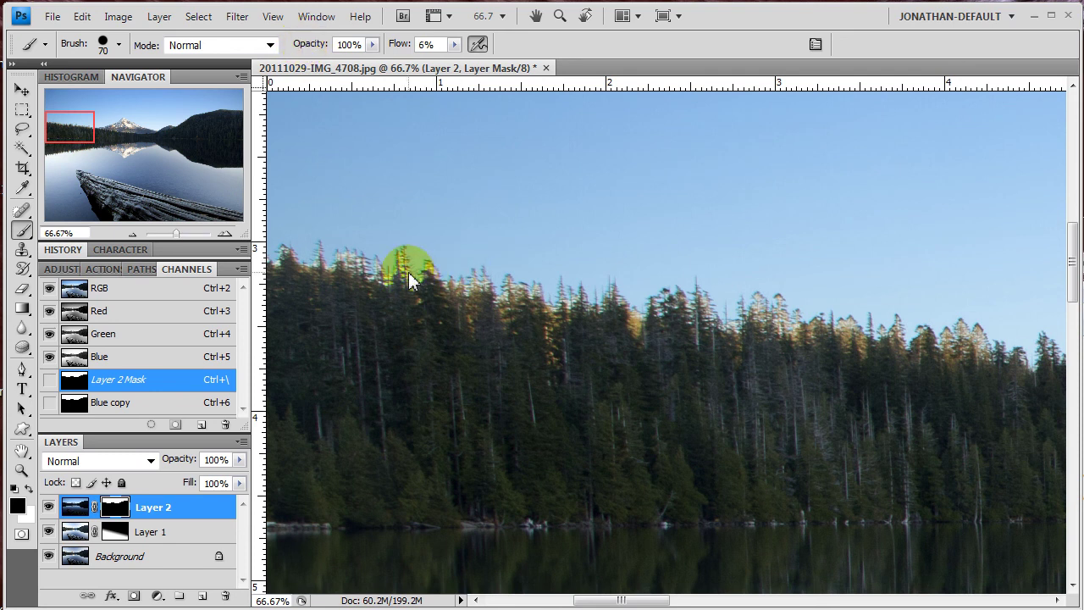
left_click_drag(408, 272, 366, 269)
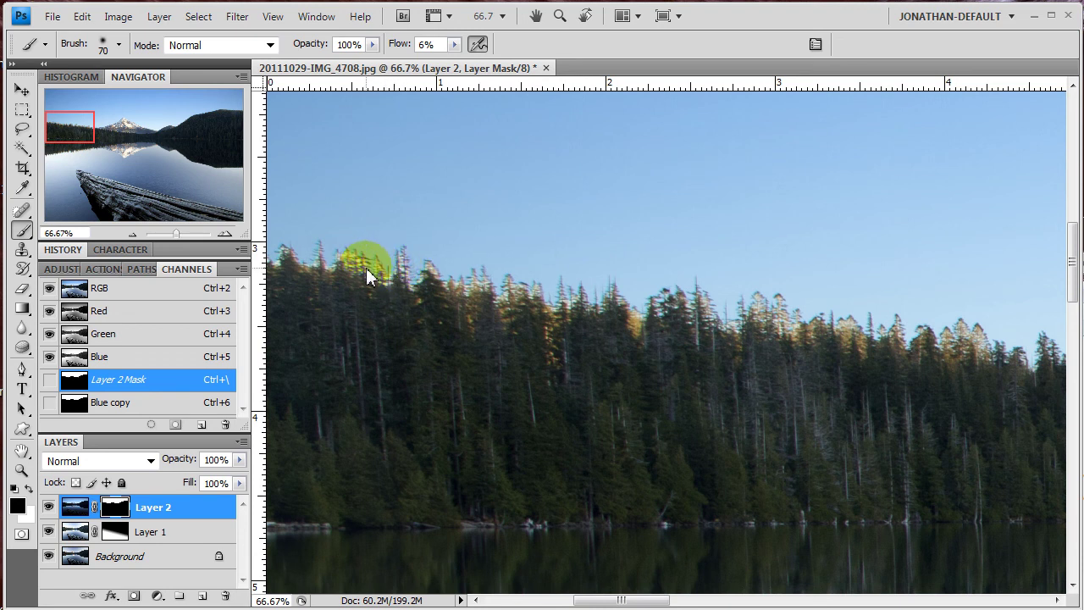
left_click(28, 489)
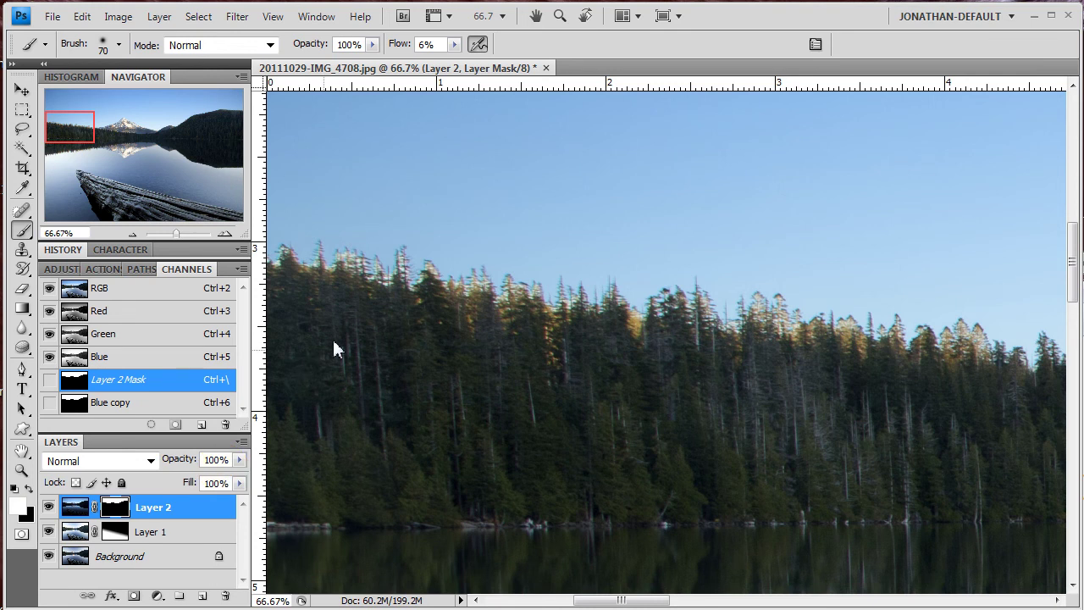
mouse_move(348, 265)
left_mouse_down()
mouse_move(333, 250)
mouse_move(383, 269)
left_mouse_up()
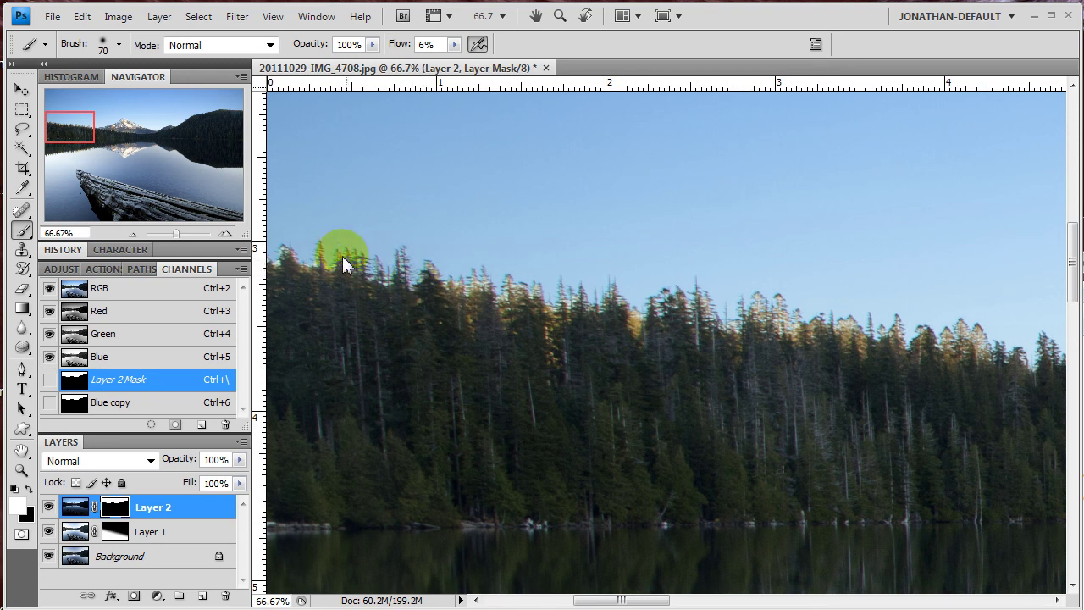
mouse_move(293, 258)
left_mouse_down()
mouse_move(272, 257)
mouse_move(446, 283)
left_mouse_up()
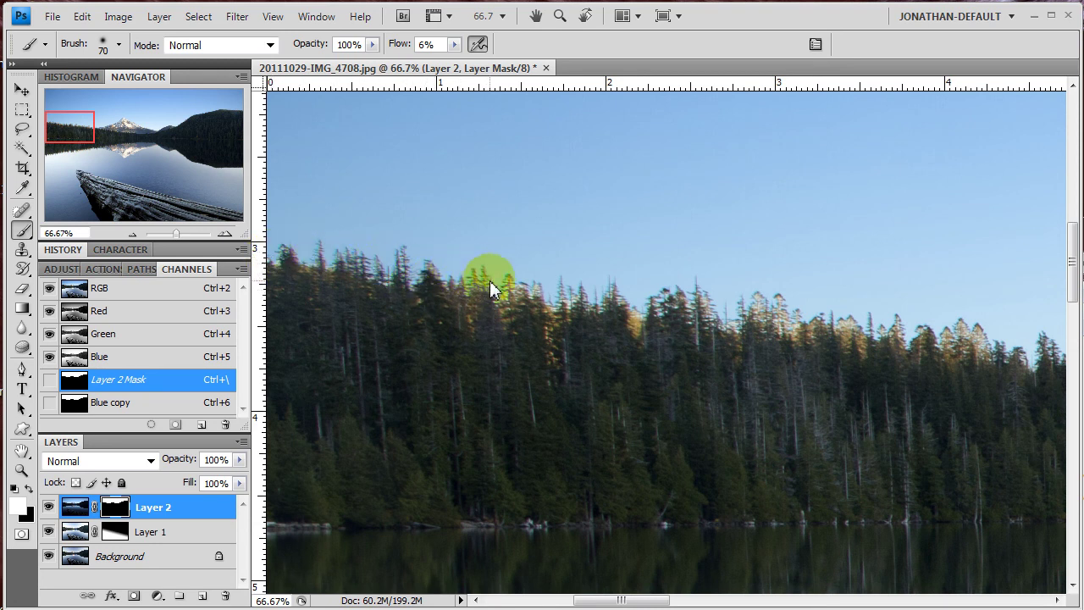
mouse_move(511, 291)
left_mouse_down()
mouse_move(551, 308)
mouse_move(570, 302)
left_mouse_up()
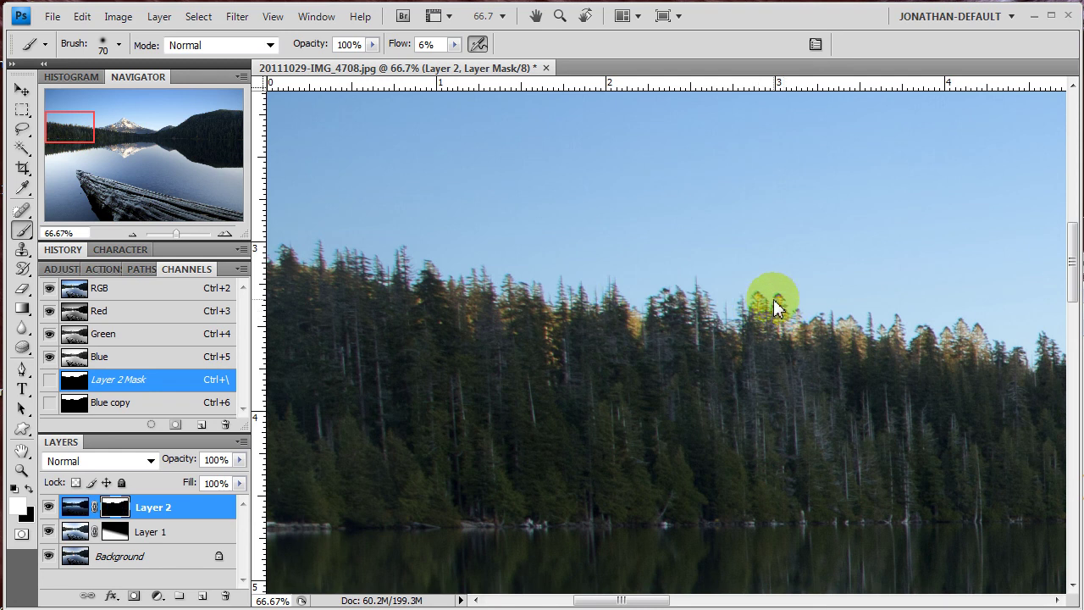
mouse_move(765, 301)
left_mouse_down()
mouse_move(787, 321)
mouse_move(845, 320)
mouse_move(919, 343)
mouse_move(991, 328)
mouse_move(997, 354)
left_mouse_up()
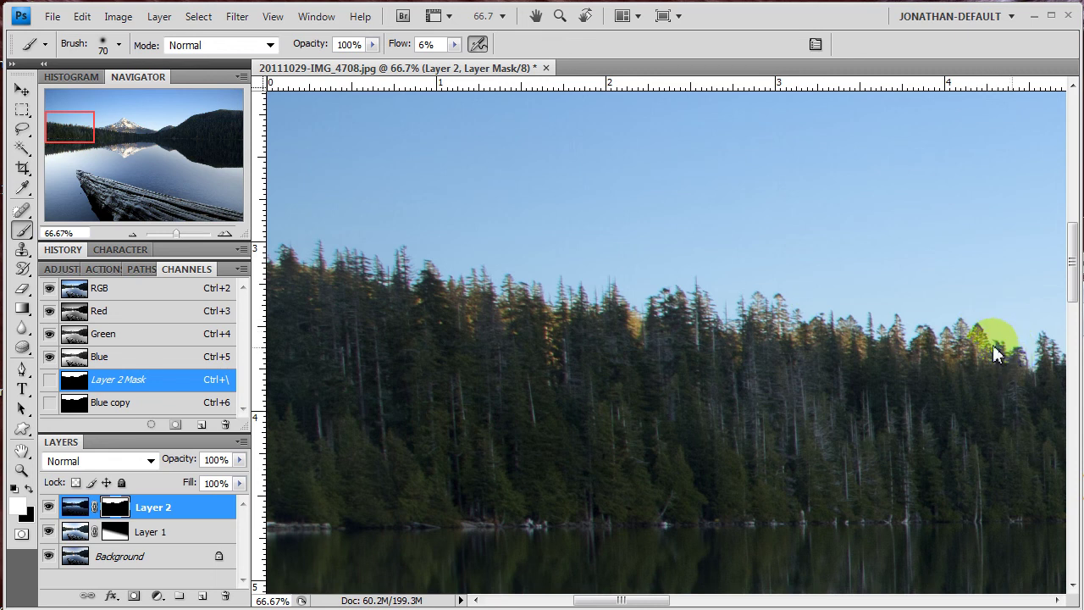
Continue painting white at 6% flow on Layer 2's mask along the right hill's ridge and check the whole image
left_click_drag(994, 394, 681, 334)
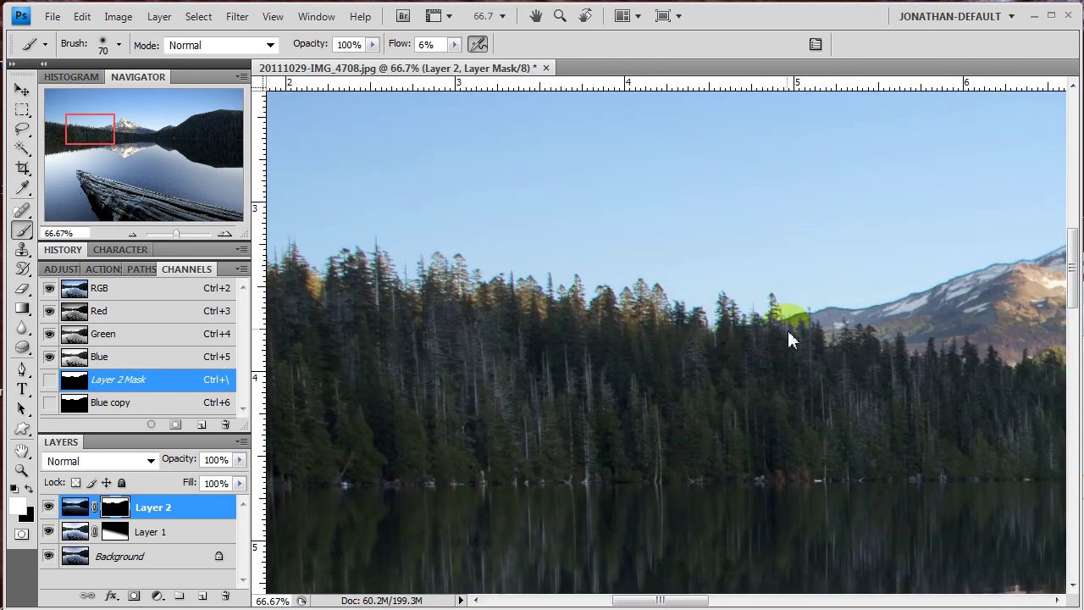
left_click_drag(945, 370, 583, 392)
left_click(653, 326)
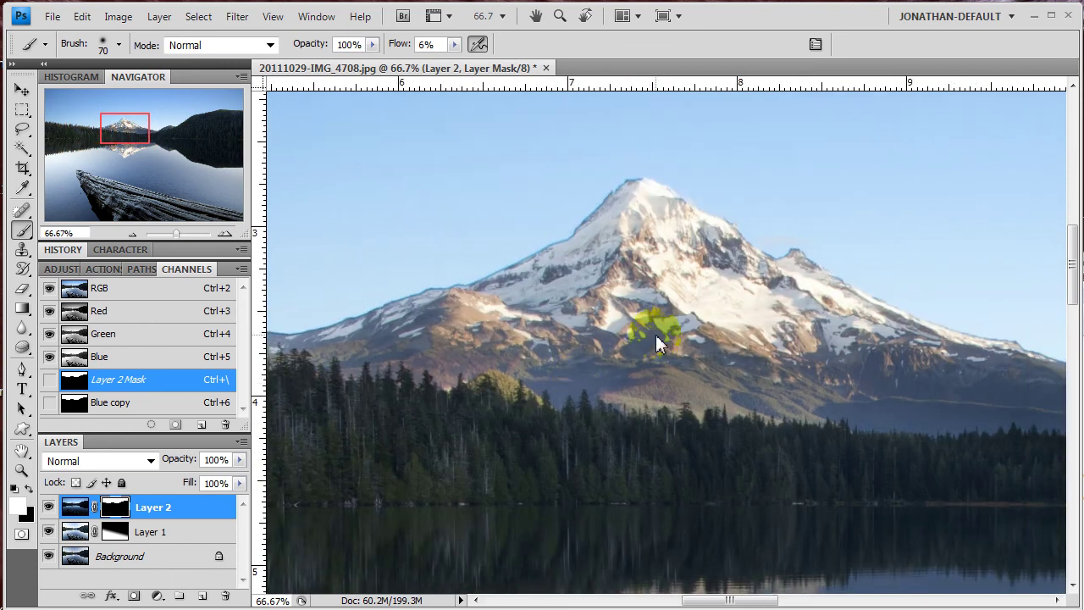
left_click_drag(807, 380, 474, 360)
left_click_drag(866, 365, 566, 491)
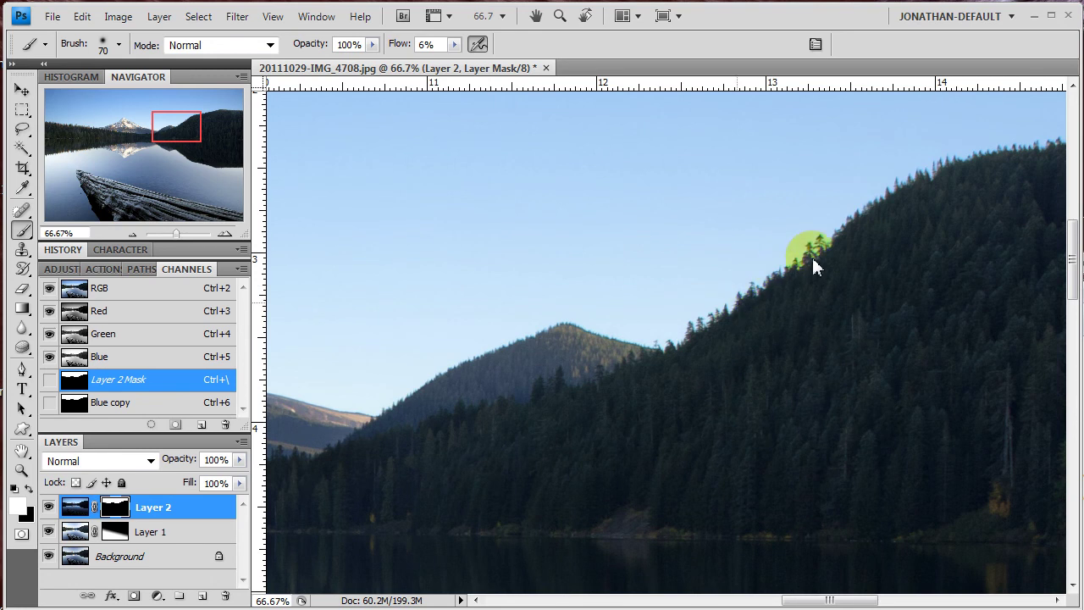
left_click_drag(842, 229, 575, 385)
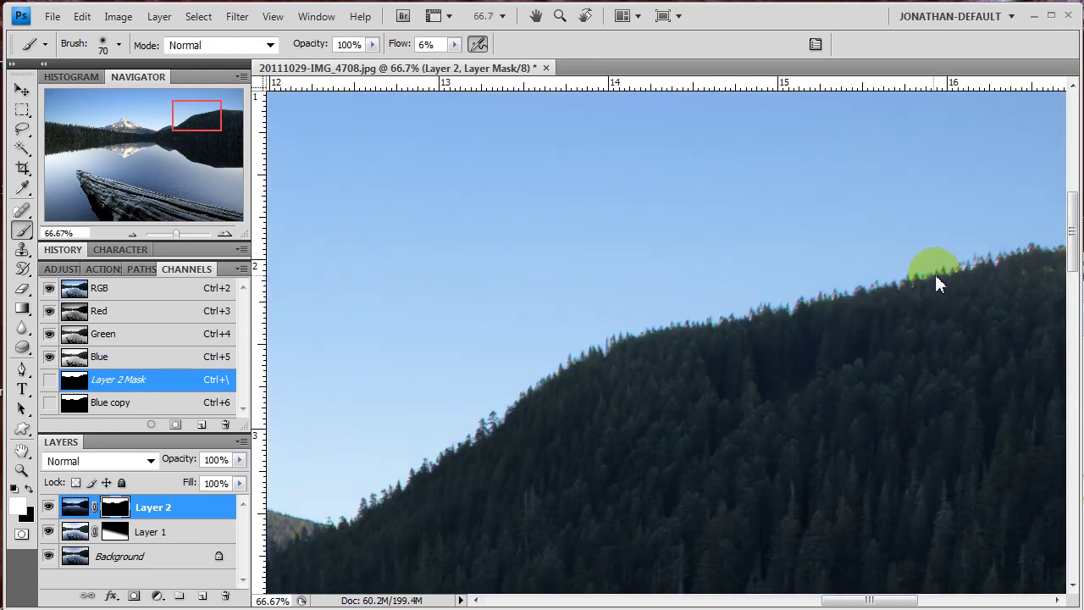
mouse_move(993, 265)
left_mouse_down()
mouse_move(956, 267)
mouse_move(1047, 255)
left_mouse_up()
left_click_drag(912, 286, 1054, 239)
mouse_move(830, 301)
left_mouse_down()
mouse_move(837, 296)
mouse_move(806, 307)
left_mouse_up()
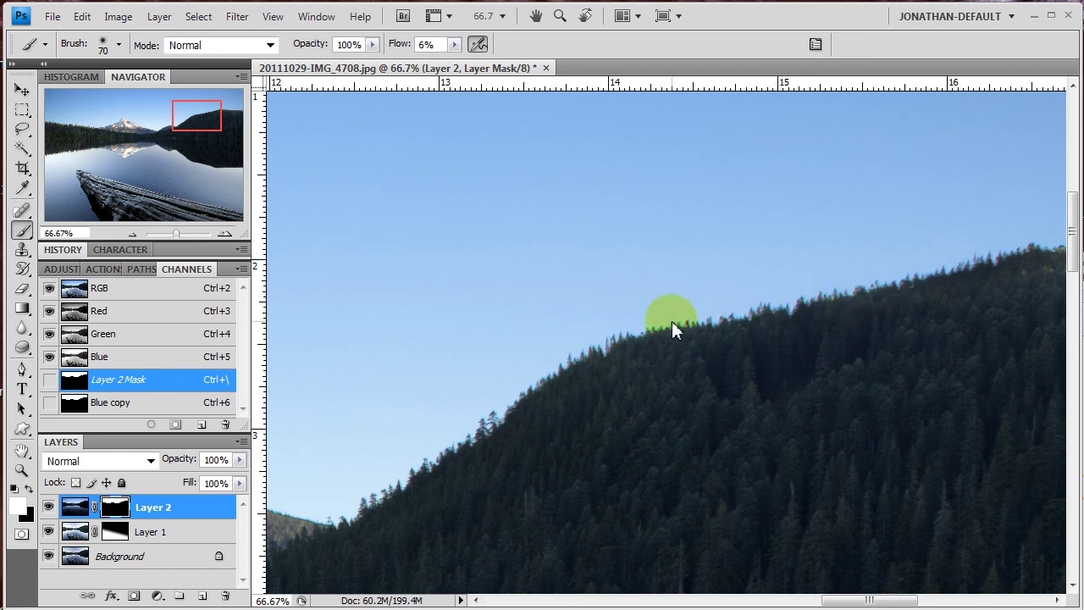
left_click(134, 233)
left_click(134, 234)
left_click(134, 234)
left_click(134, 234)
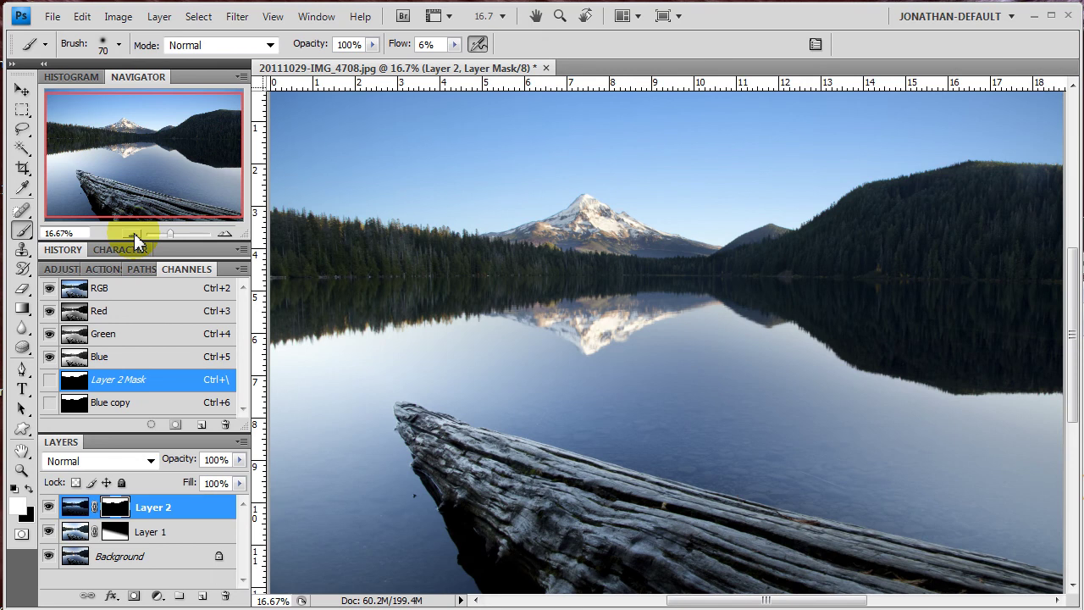